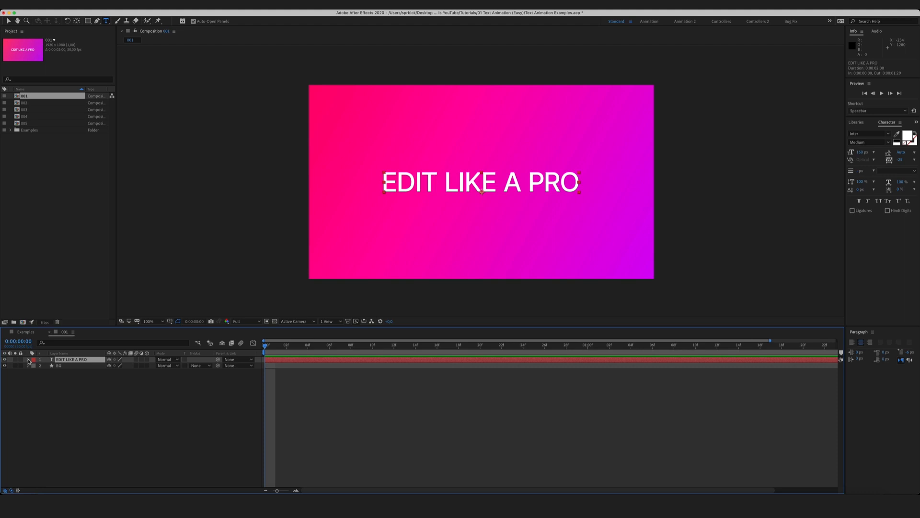
# Add an Opacity animator to the EDIT LIKE A PRO text layer
pyautogui.click(64, 385)
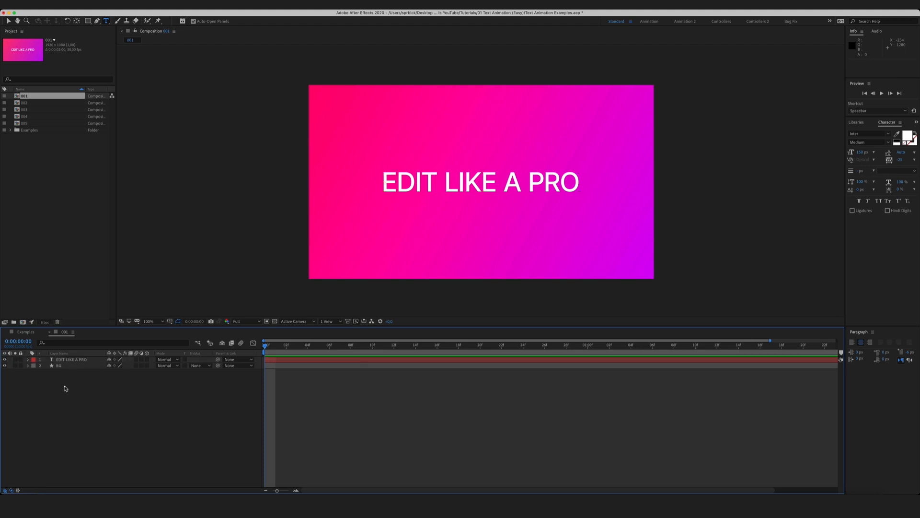
pyautogui.click(79, 360)
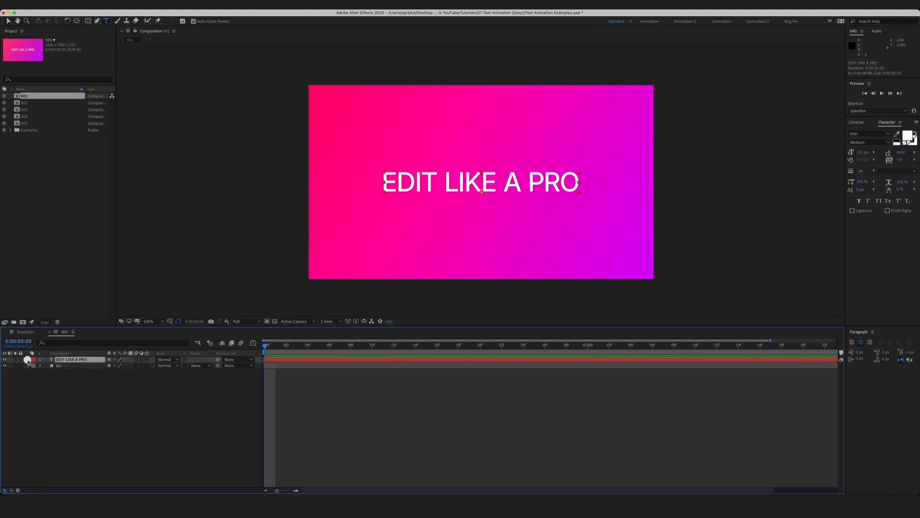
pyautogui.click(27, 359)
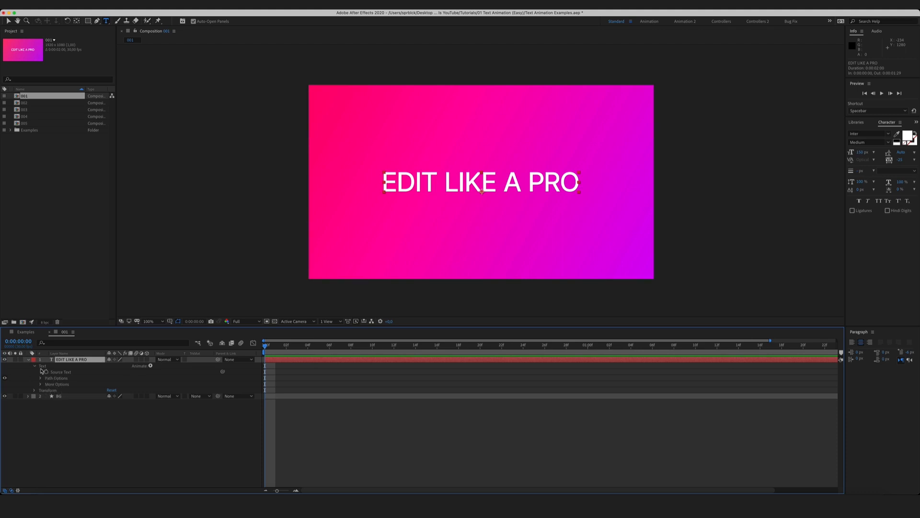
pyautogui.click(35, 367)
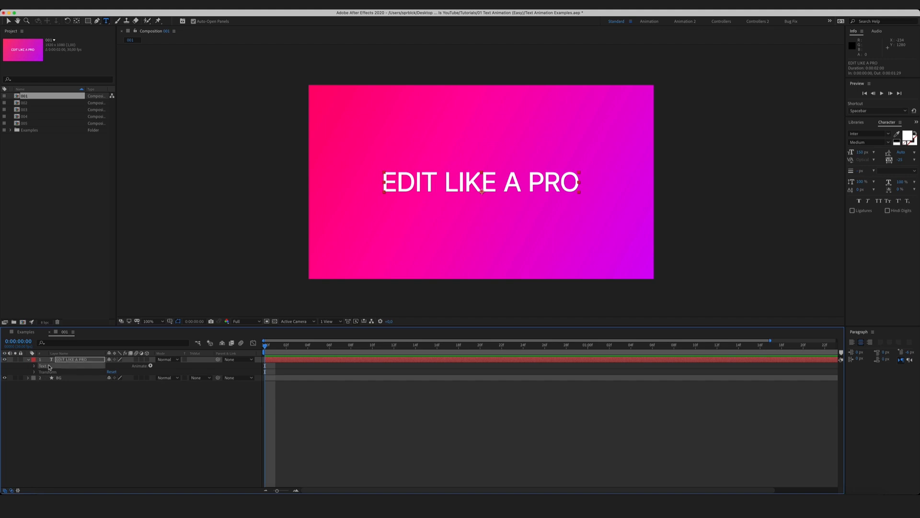
pyautogui.click(35, 367)
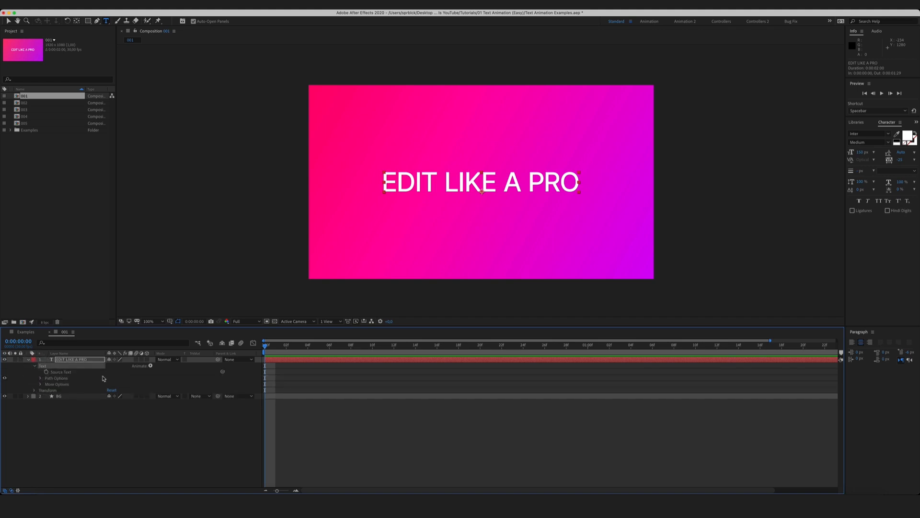
pyautogui.click(151, 366)
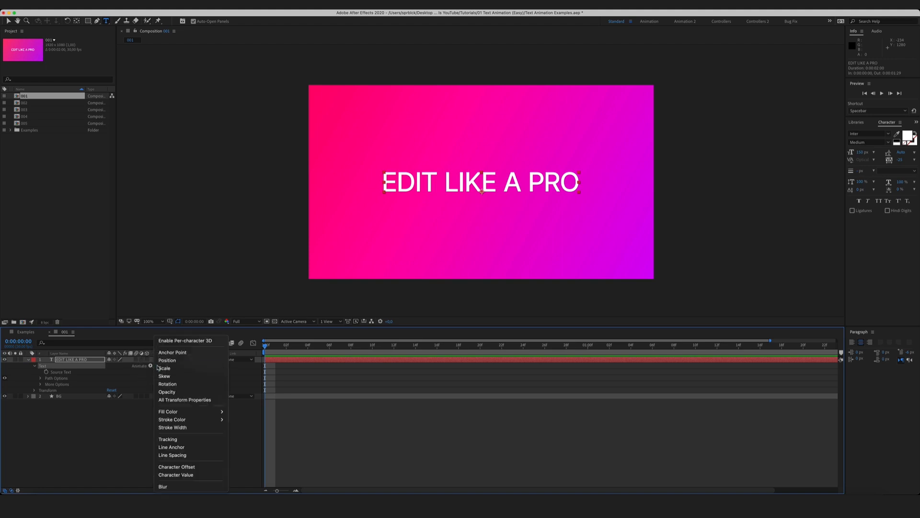
pyautogui.click(182, 395)
pyautogui.click(98, 442)
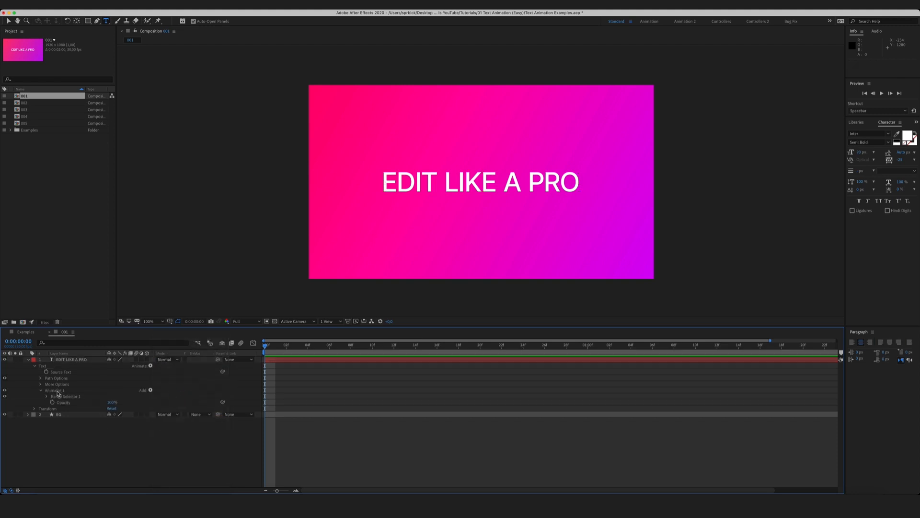
# Expand Range Selector 1 under the text layer's Animator 1 to show its Start, End and Offset properties
pyautogui.click(57, 390)
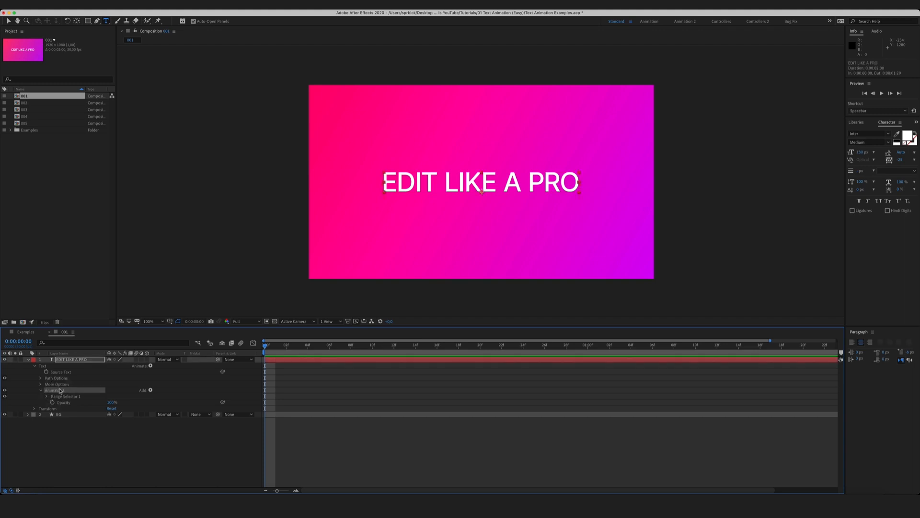
pyautogui.click(63, 397)
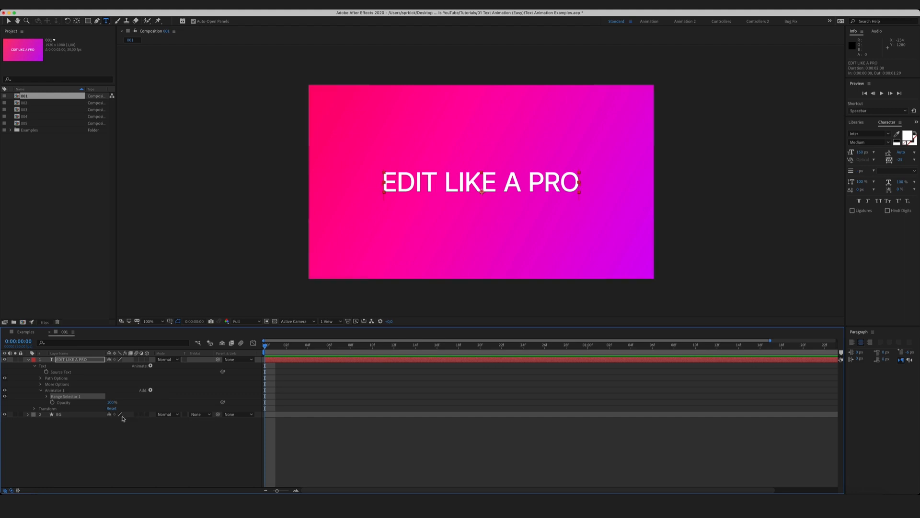
pyautogui.click(48, 396)
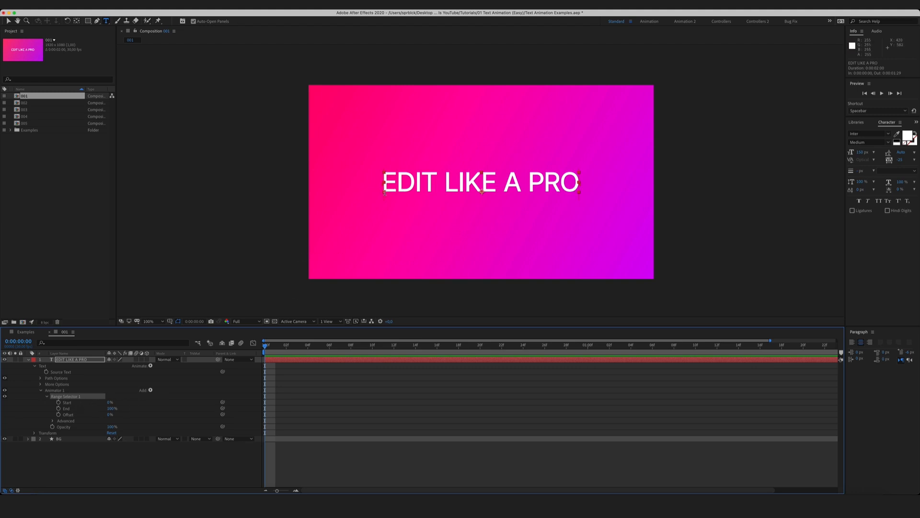
pyautogui.click(243, 456)
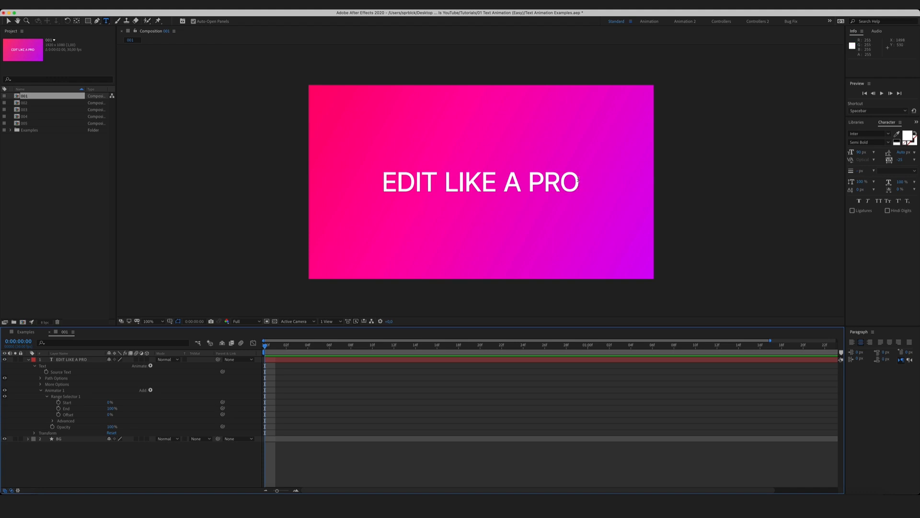
# Set the Opacity of Animator 1 to 0%
pyautogui.click(69, 428)
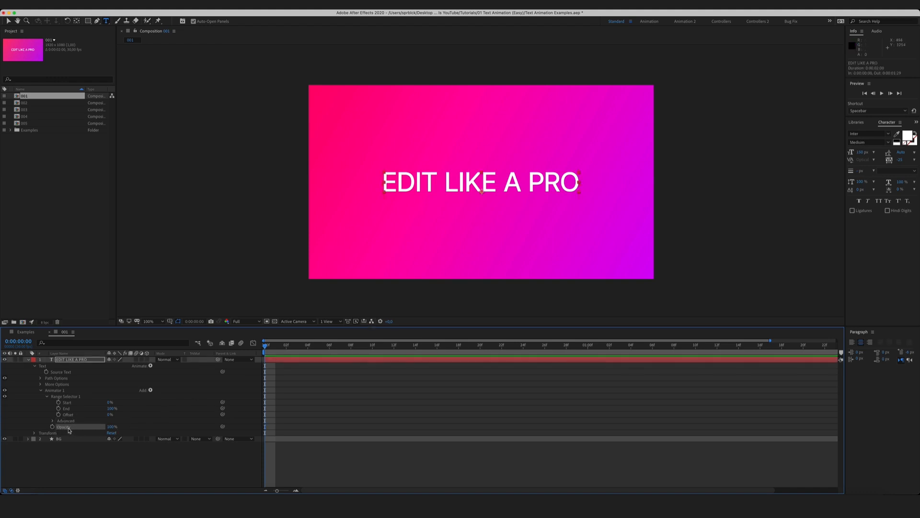
pyautogui.click(66, 427)
pyautogui.moveTo(110, 427); pyautogui.dragTo(77, 428)
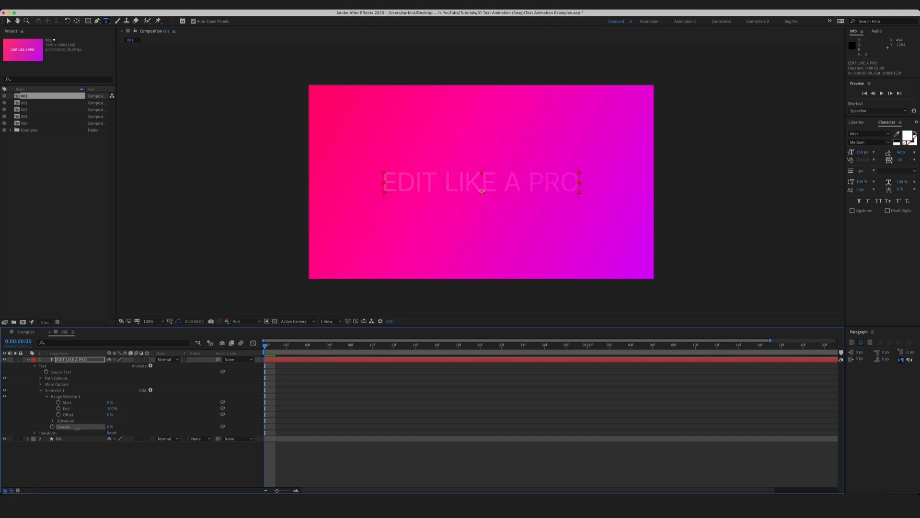
pyautogui.click(66, 429)
pyautogui.click(180, 466)
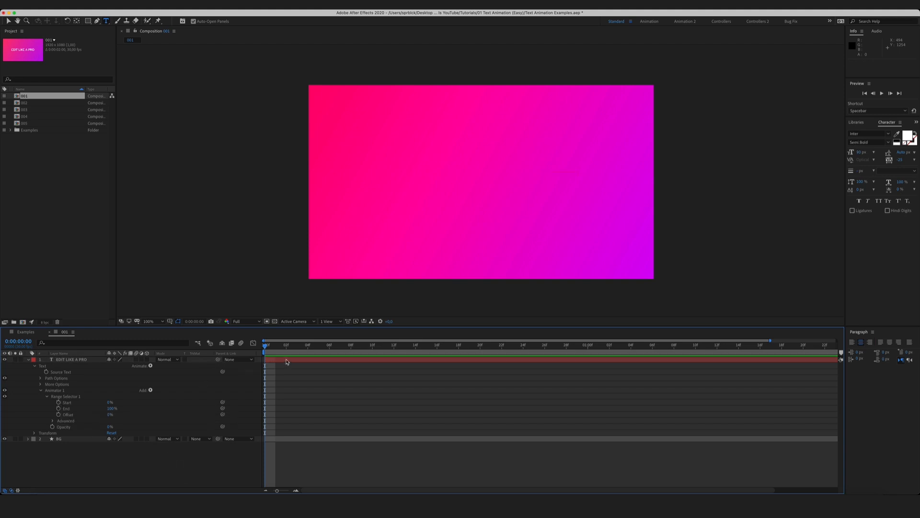
# Keyframe the range selector's Start from 0% at the first frame to 100% at 0:00:01:00 and preview the reveal
pyautogui.moveTo(277, 346); pyautogui.dragTo(220, 367)
pyautogui.click(58, 402)
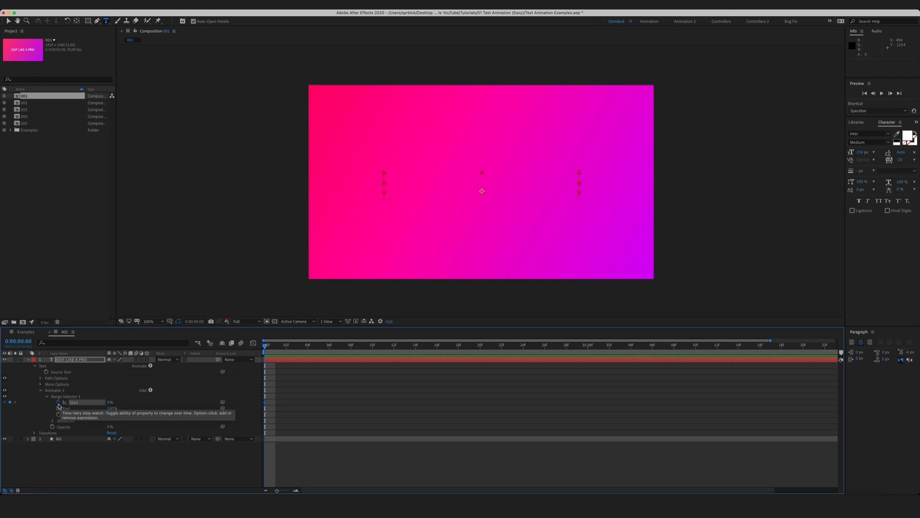
pyautogui.press('space')
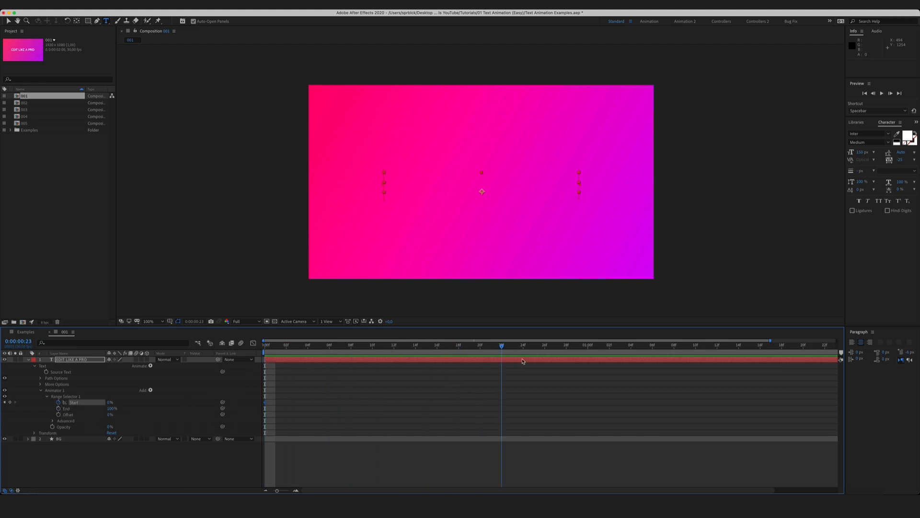
pyautogui.moveTo(523, 362); pyautogui.dragTo(590, 362)
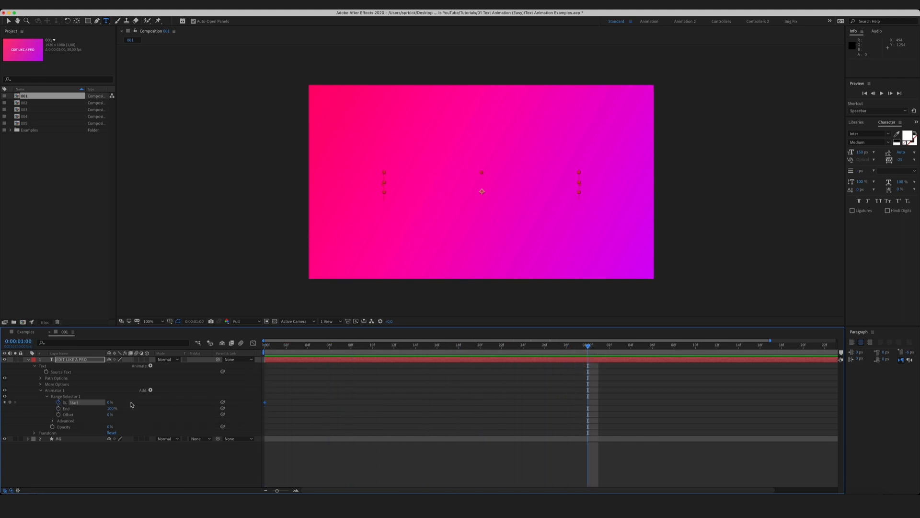
pyautogui.moveTo(110, 402); pyautogui.dragTo(142, 403)
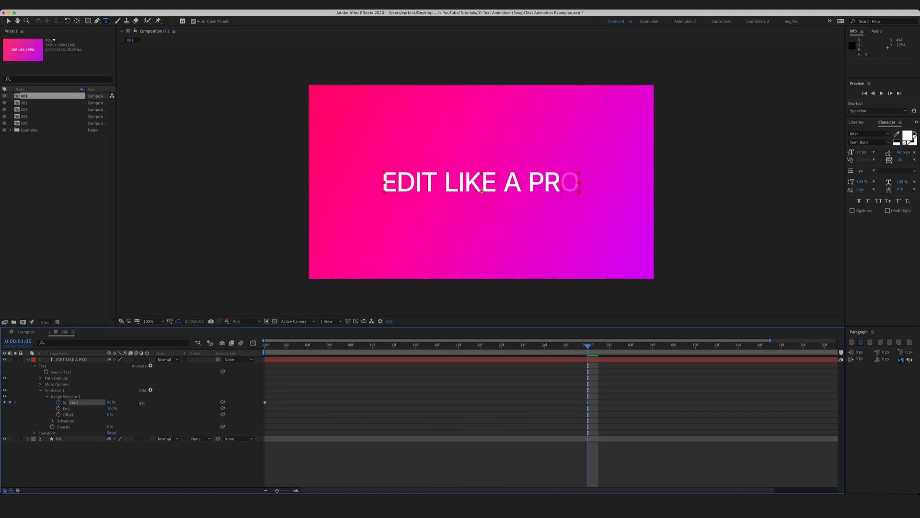
pyautogui.click(396, 369)
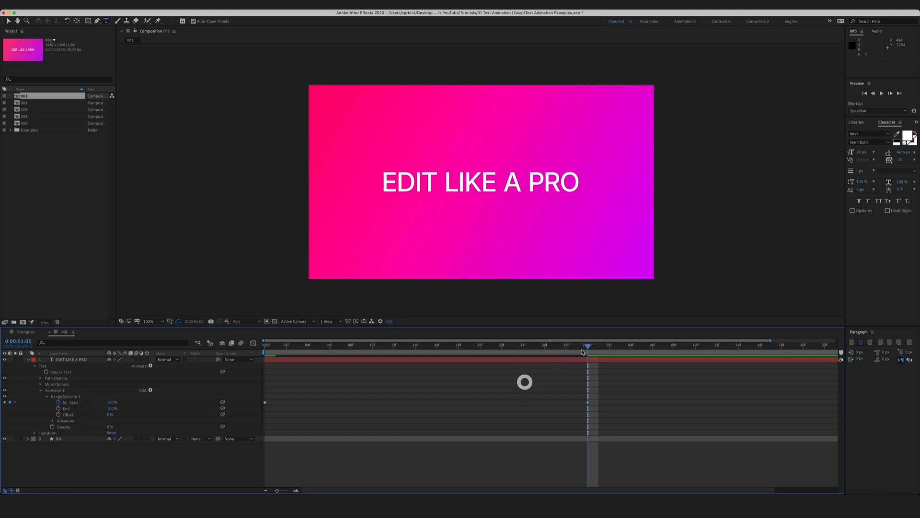
pyautogui.moveTo(581, 347); pyautogui.dragTo(586, 388)
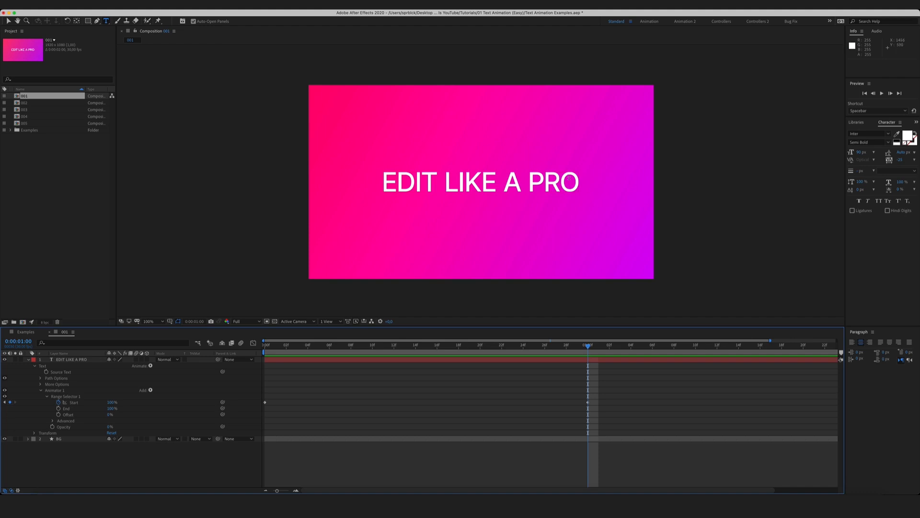
# Remove the range selector's Start keyframes and set Start to 0%
pyautogui.click(59, 403)
pyautogui.click(117, 464)
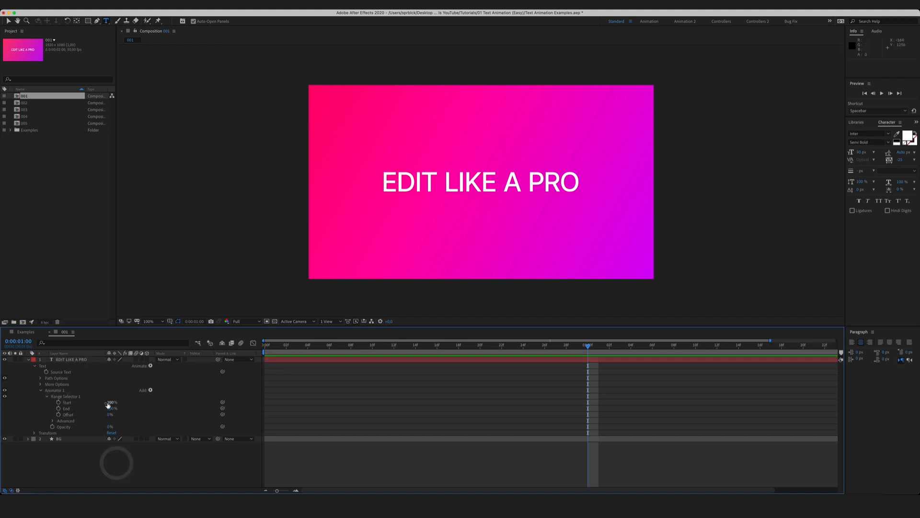
pyautogui.moveTo(112, 404); pyautogui.dragTo(57, 406)
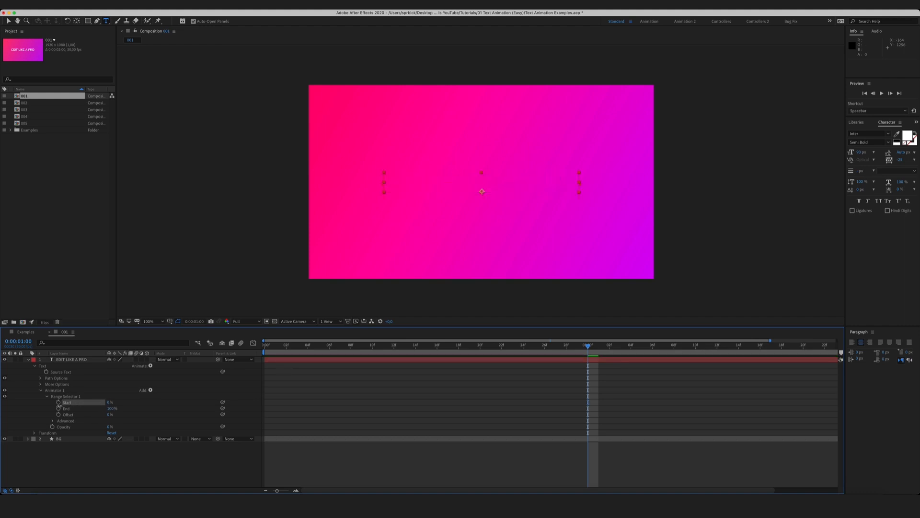
# At the first frame, set the range selector's End to 0% and add a Start keyframe at 0%
pyautogui.click(265, 345)
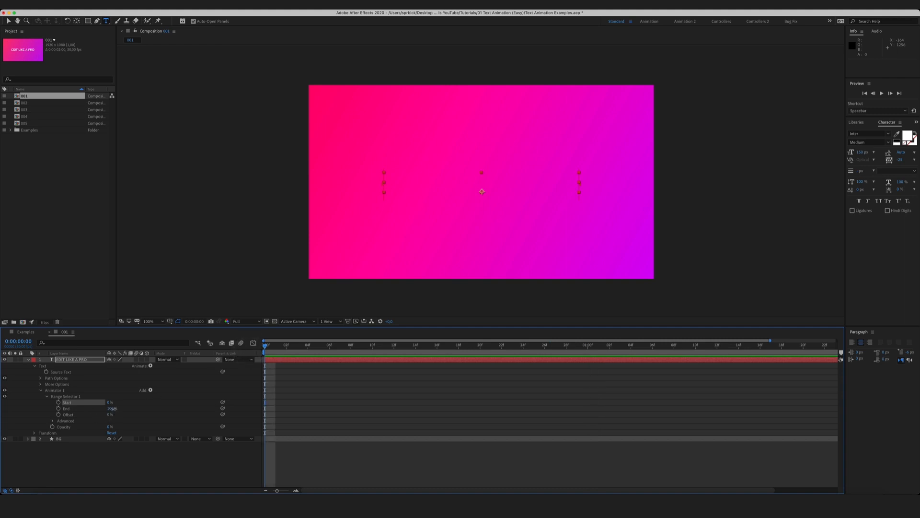
pyautogui.moveTo(113, 408); pyautogui.dragTo(68, 407)
pyautogui.click(58, 402)
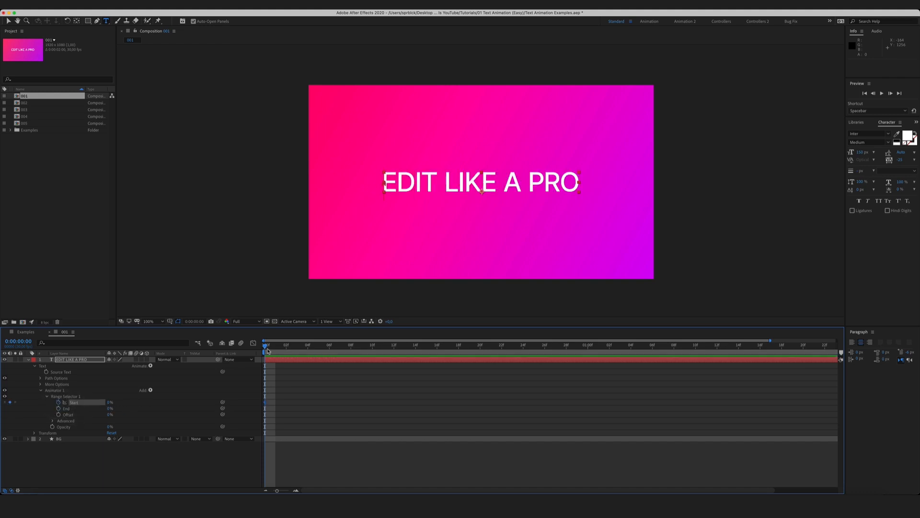
# Keyframe the range selector's Start at 100% at 0:00:01:00
pyautogui.moveTo(266, 345); pyautogui.dragTo(588, 352)
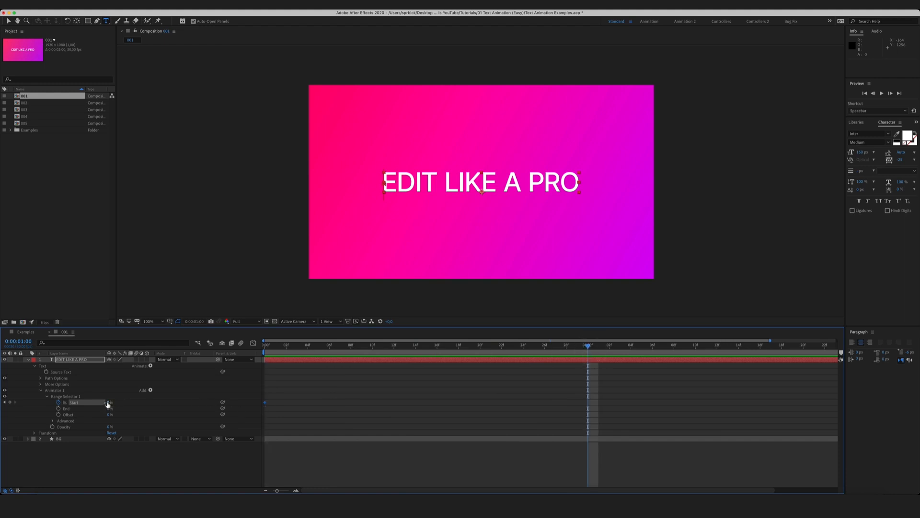
pyautogui.moveTo(108, 405); pyautogui.dragTo(171, 409)
pyautogui.click(98, 461)
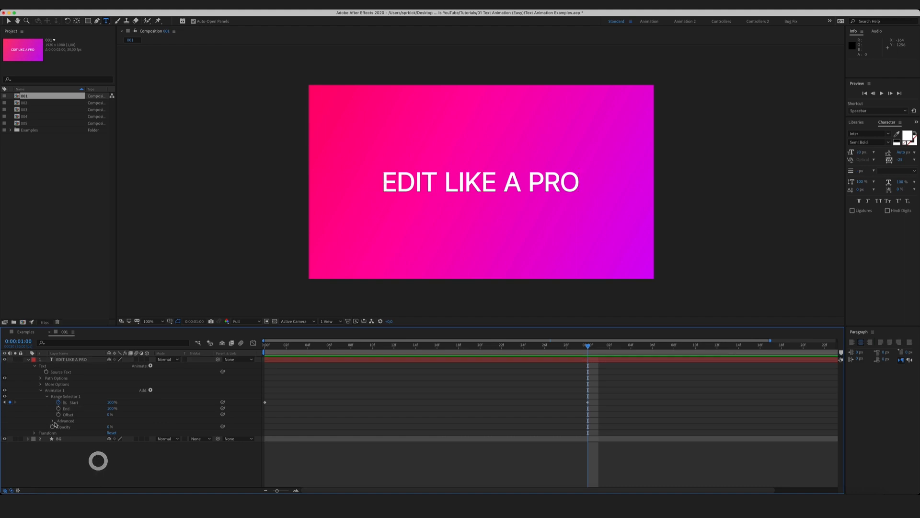
# Expand the Advanced settings of Range Selector 1 and select the Based On property
pyautogui.click(59, 421)
pyautogui.click(53, 422)
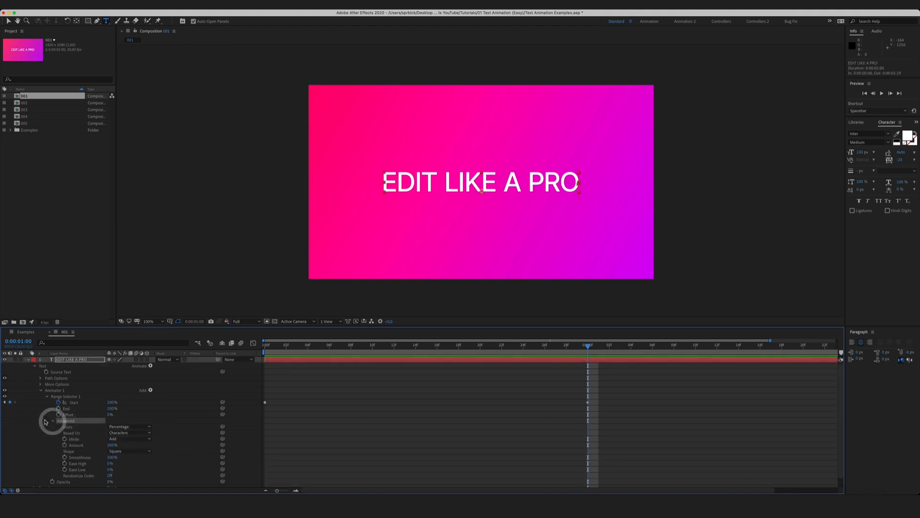
pyautogui.scroll(-2, 55, 427)
pyautogui.click(76, 424)
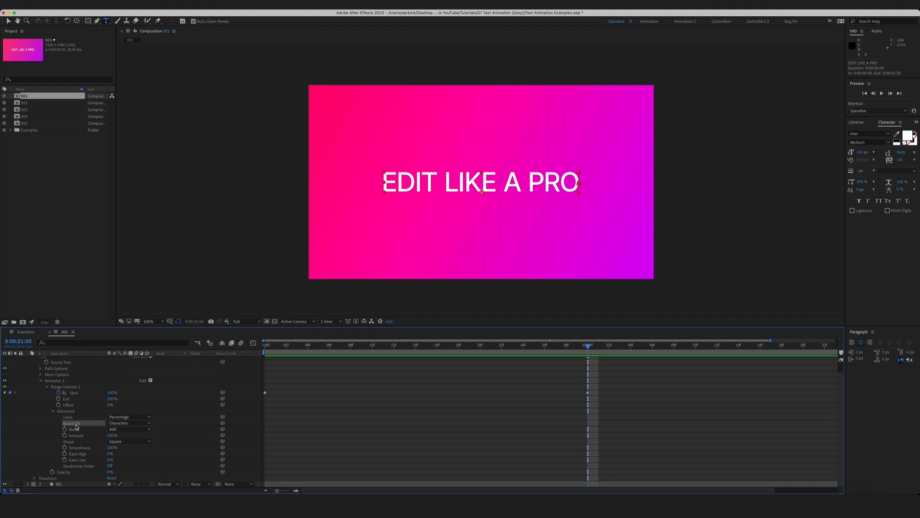
# Set the range selector's Based On option to Words and preview the word-by-word reveal
pyautogui.moveTo(539, 348); pyautogui.dragTo(412, 383)
pyautogui.click(126, 426)
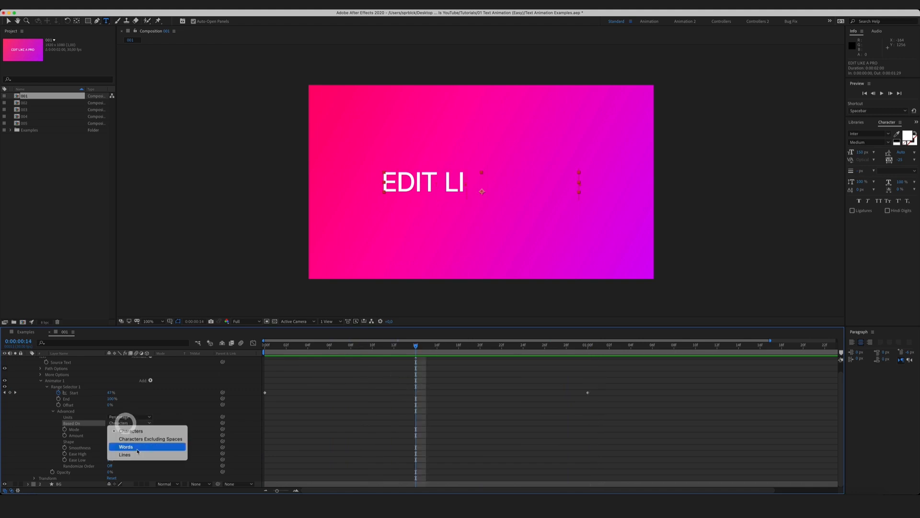
pyautogui.click(118, 446)
pyautogui.click(357, 367)
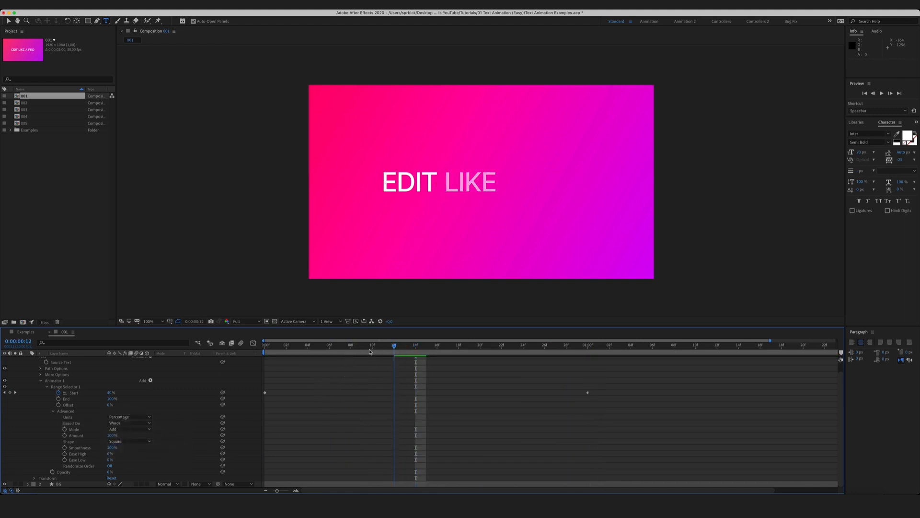
pyautogui.press('space')
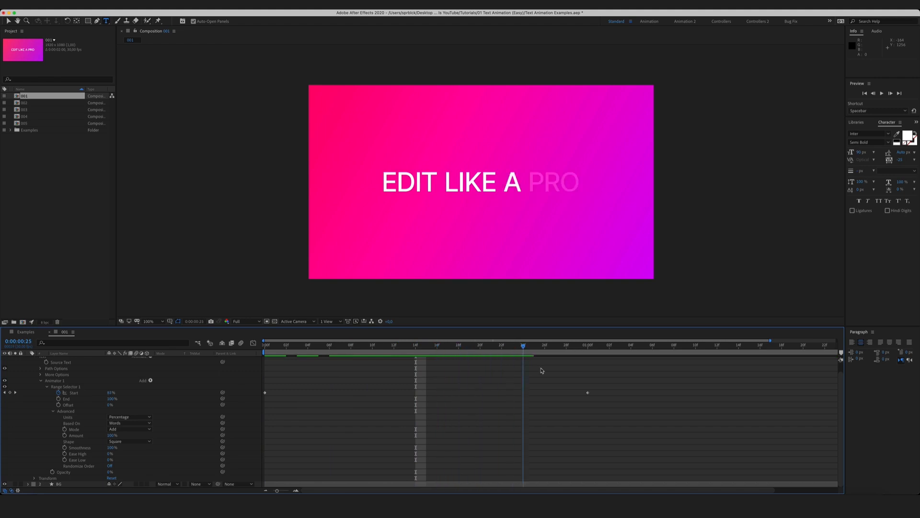
pyautogui.moveTo(596, 376)
pyautogui.mouseDown()
pyautogui.moveTo(274, 389)
pyautogui.moveTo(589, 383)
pyautogui.mouseUp()
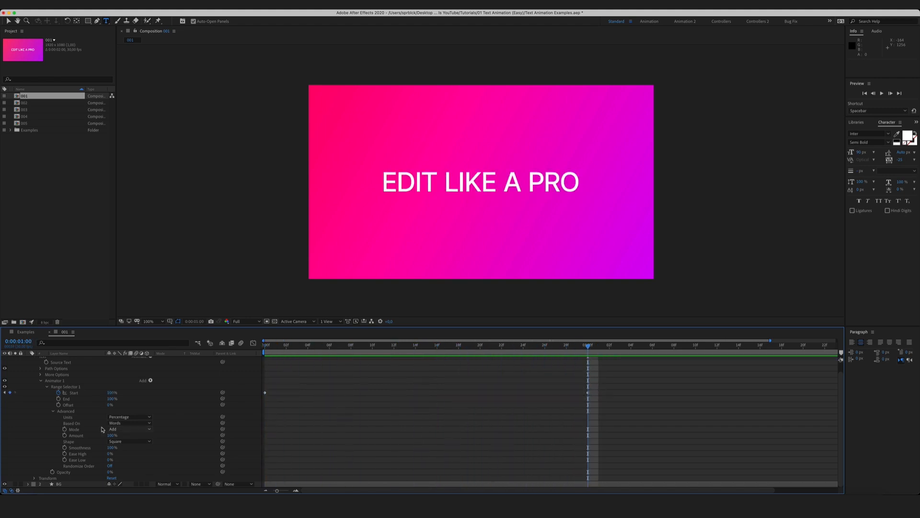
# Set the range selector's Based On option to Lines and preview the animation
pyautogui.click(78, 424)
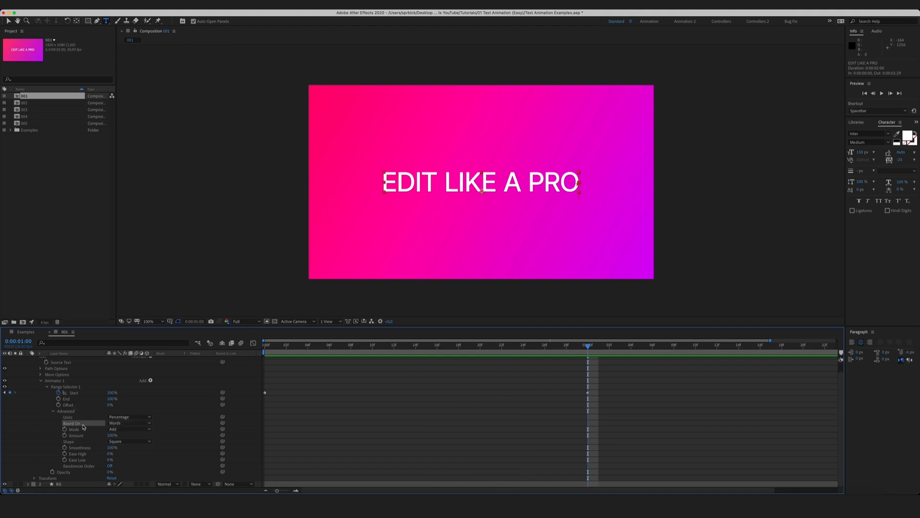
pyautogui.click(128, 423)
pyautogui.click(126, 453)
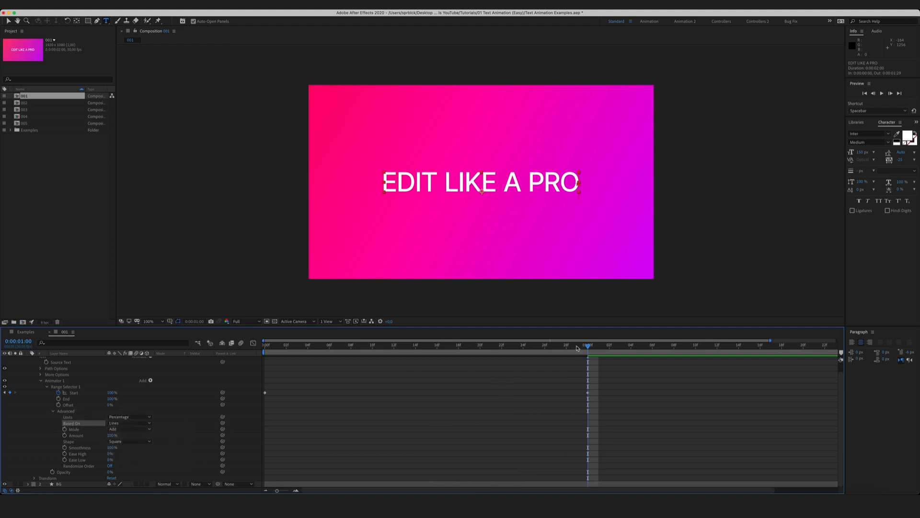
pyautogui.press('space')
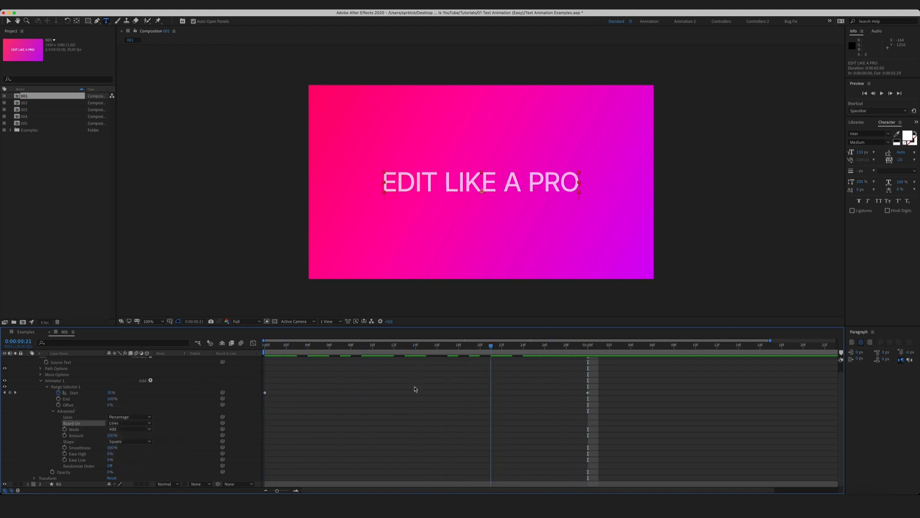
# Preview the line-based reveal and set the range selector's Based On option back to Characters
pyautogui.click(390, 389)
pyautogui.moveTo(387, 344); pyautogui.dragTo(543, 346)
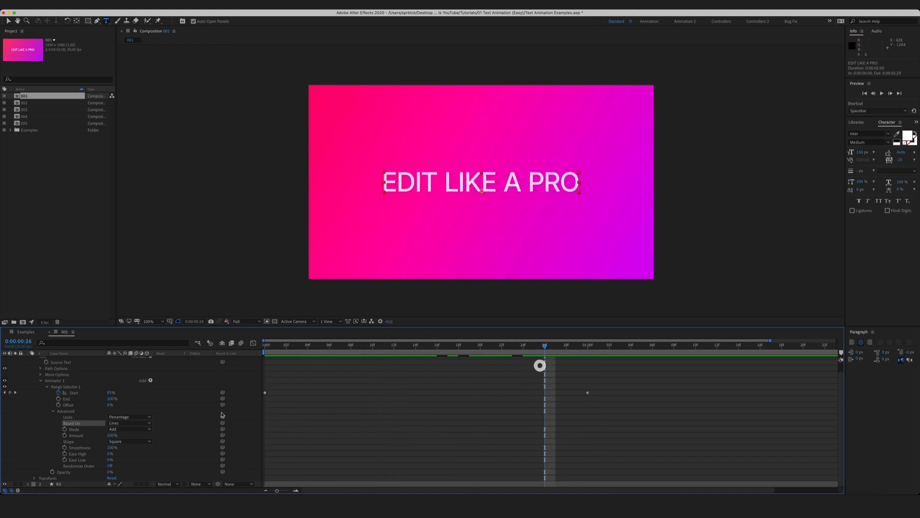
pyautogui.click(129, 422)
pyautogui.click(121, 430)
pyautogui.click(380, 384)
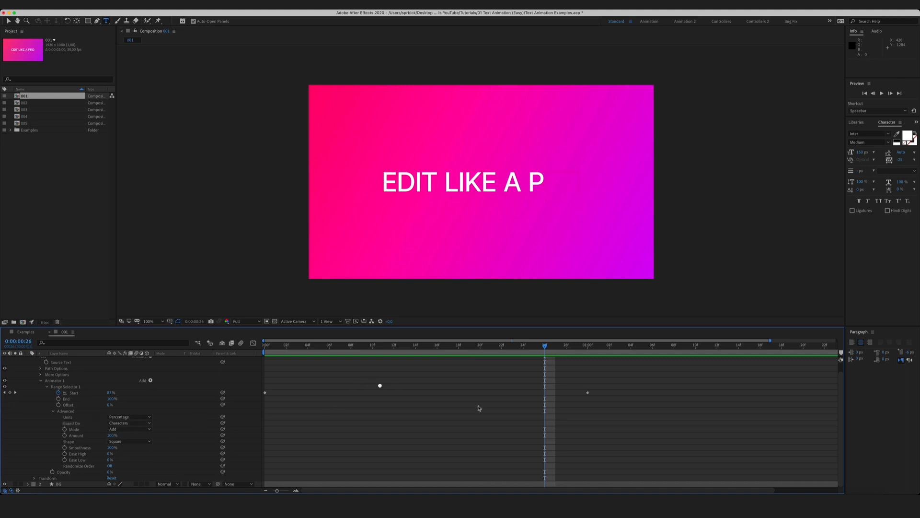
# Apply Easy Ease to both Start keyframes of Range Selector 1
pyautogui.moveTo(628, 389); pyautogui.dragTo(259, 402)
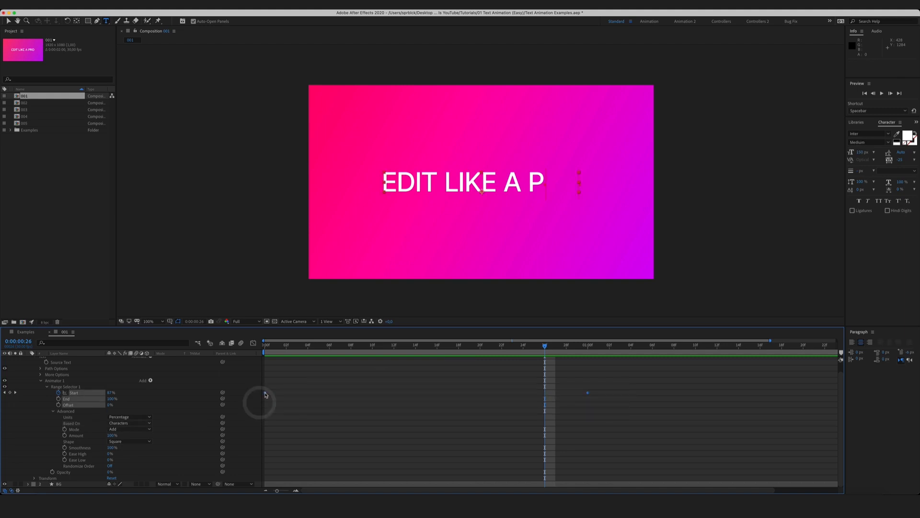
pyautogui.rightClick(265, 394)
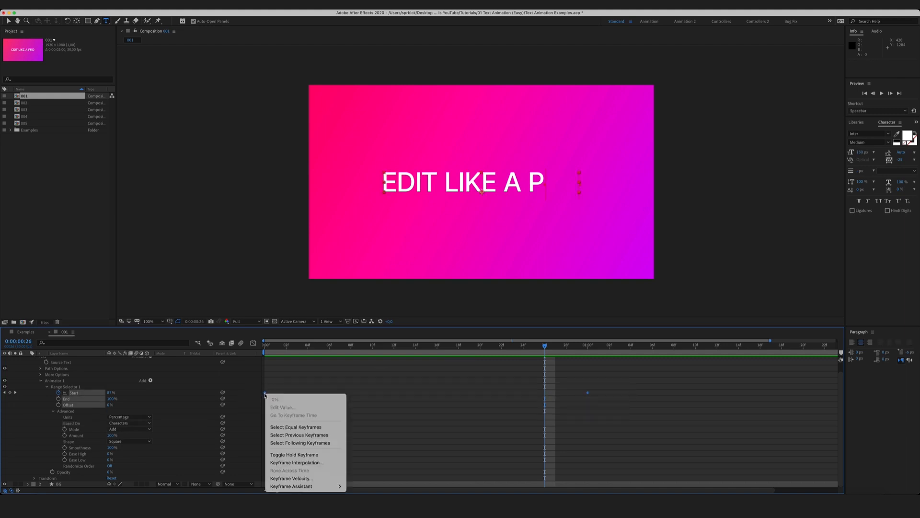
pyautogui.moveTo(303, 486)
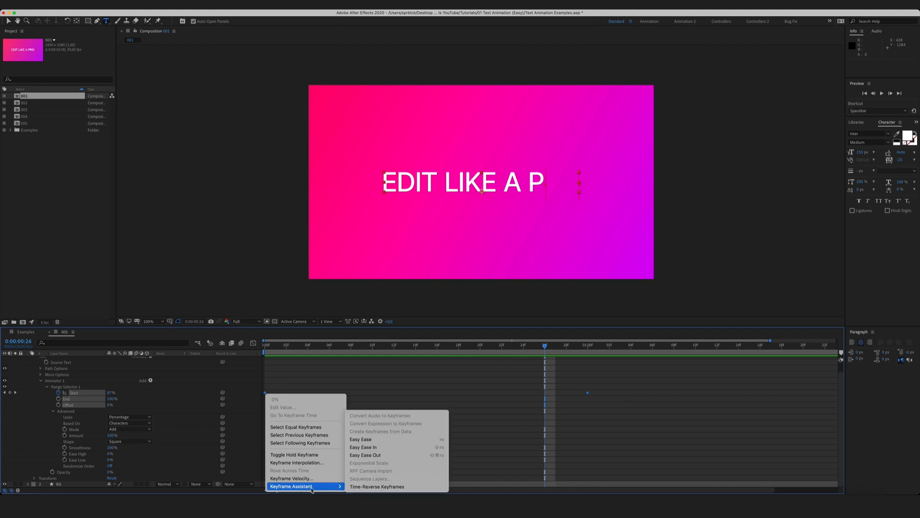
pyautogui.click(381, 439)
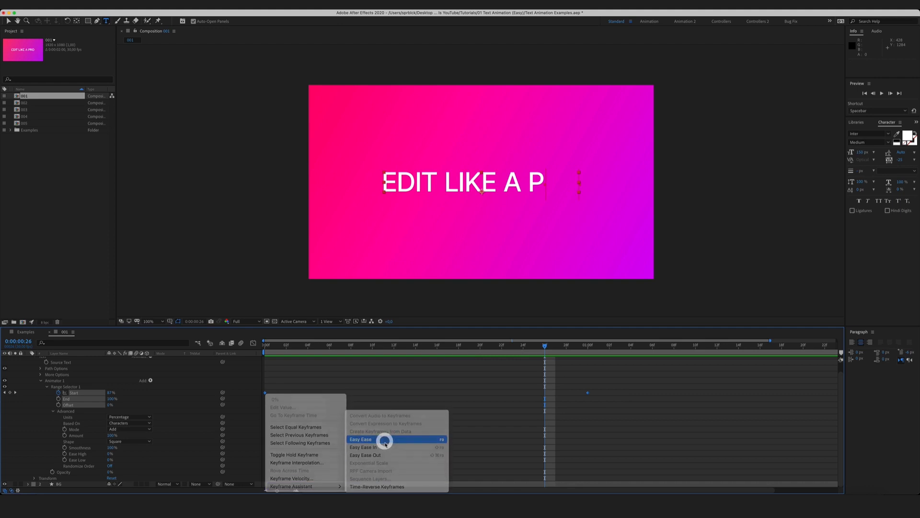
# Reshape the speed curve of the eased Start keyframes in the Graph Editor and preview the reveal
pyautogui.click(253, 344)
pyautogui.moveTo(613, 430); pyautogui.dragTo(242, 464)
pyautogui.moveTo(534, 457); pyautogui.dragTo(405, 458)
pyautogui.moveTo(543, 346); pyautogui.dragTo(451, 373)
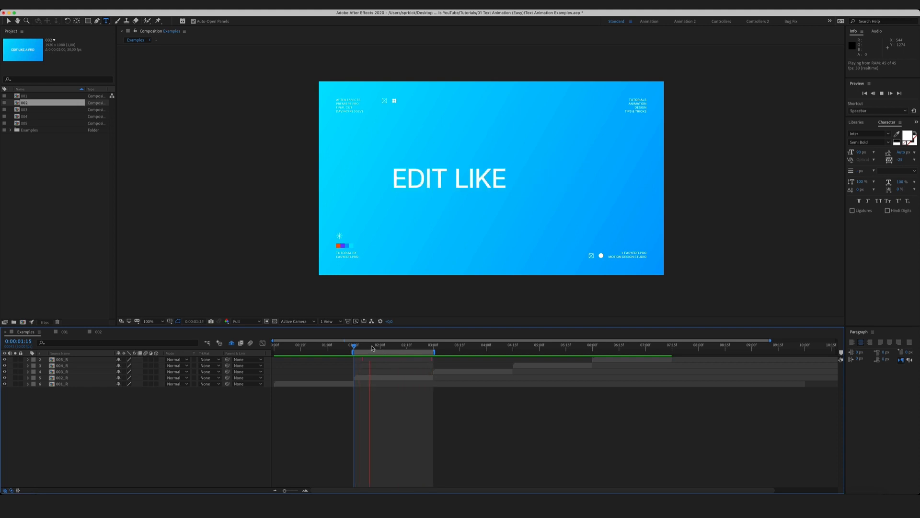
# End the playback of the Examples composition and open composition 002
pyautogui.press('space')
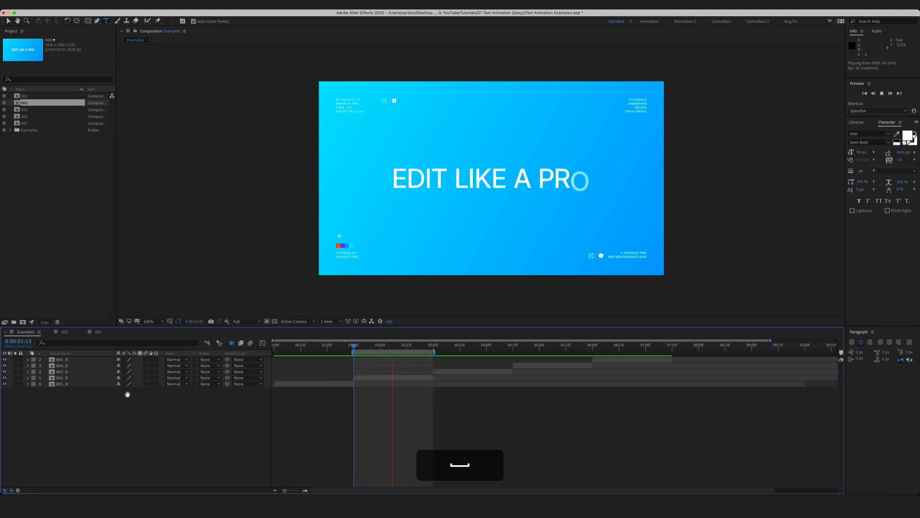
pyautogui.click(158, 429)
pyautogui.click(99, 331)
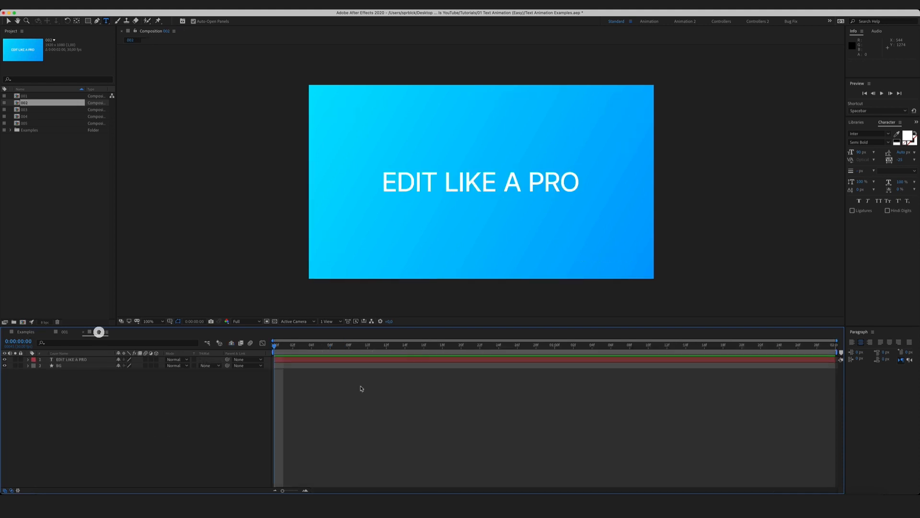
# Add an Opacity text animator to the EDIT LIKE A PRO layer in composition 002
pyautogui.click(72, 360)
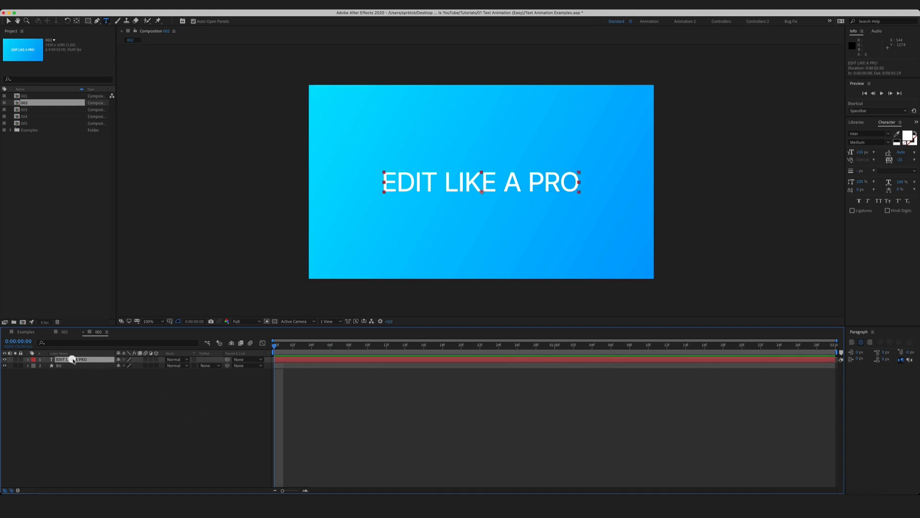
pyautogui.click(104, 410)
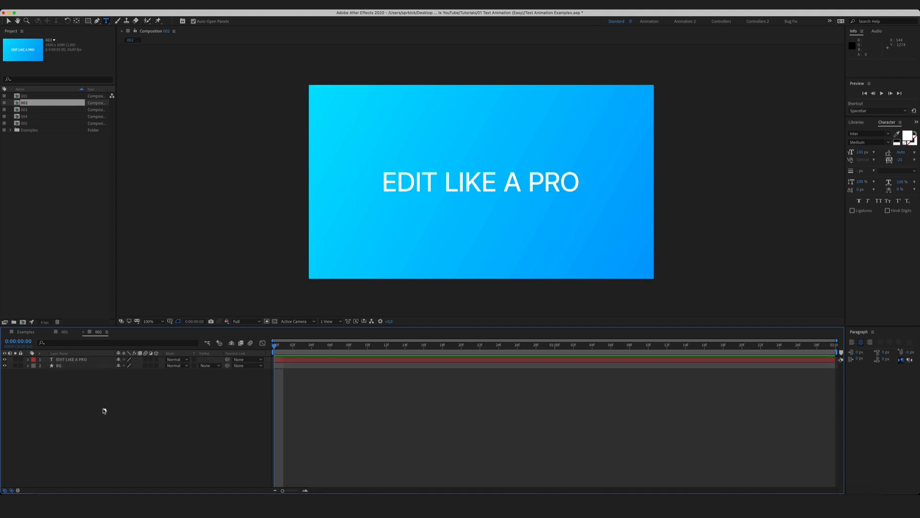
pyautogui.click(68, 360)
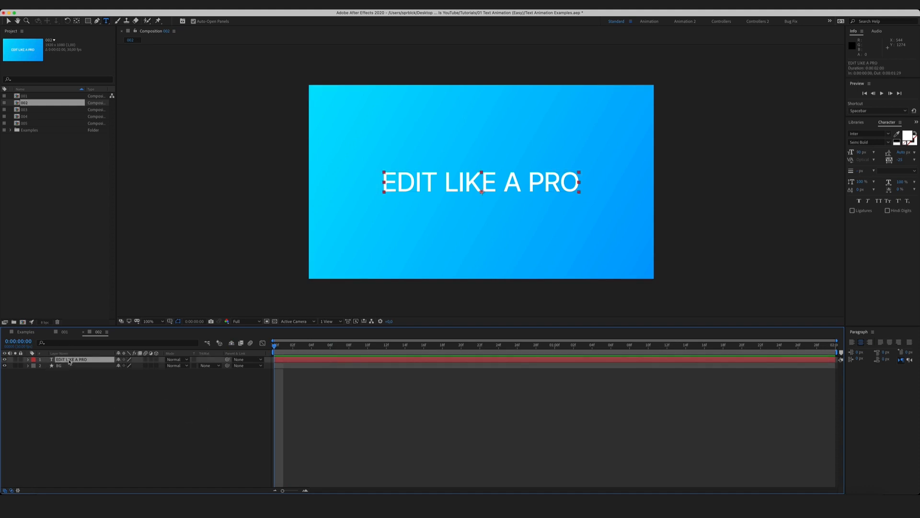
pyautogui.click(28, 360)
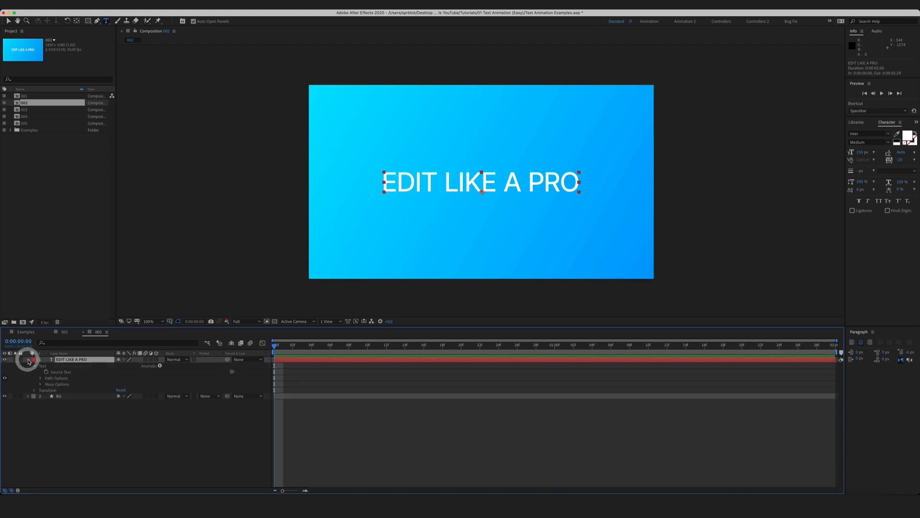
pyautogui.click(71, 371)
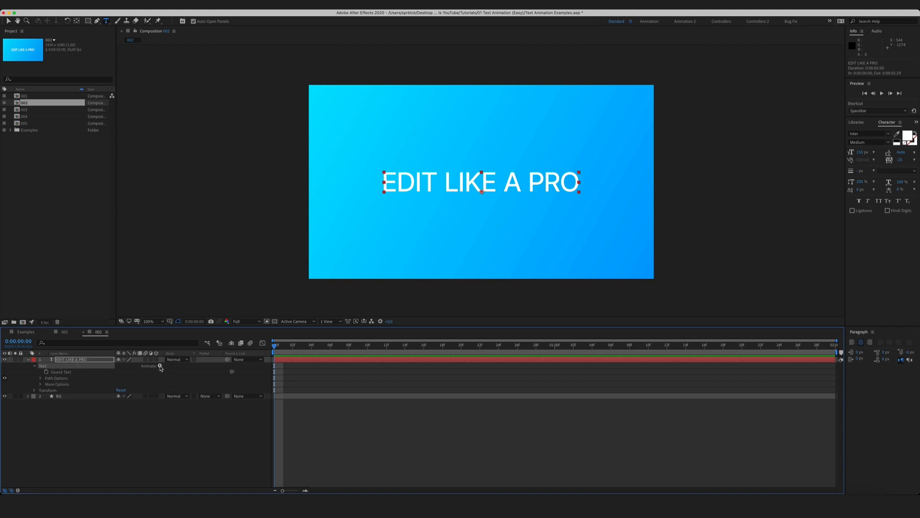
pyautogui.click(160, 366)
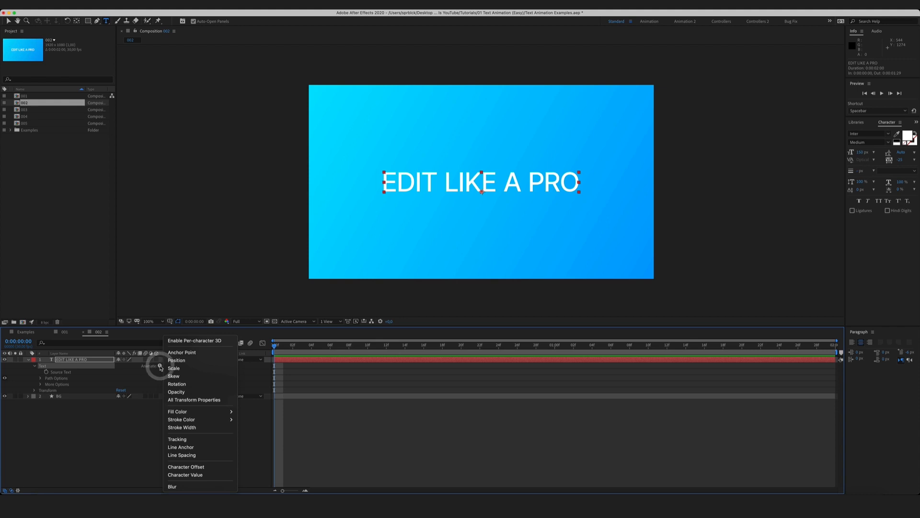
pyautogui.click(188, 393)
pyautogui.click(95, 431)
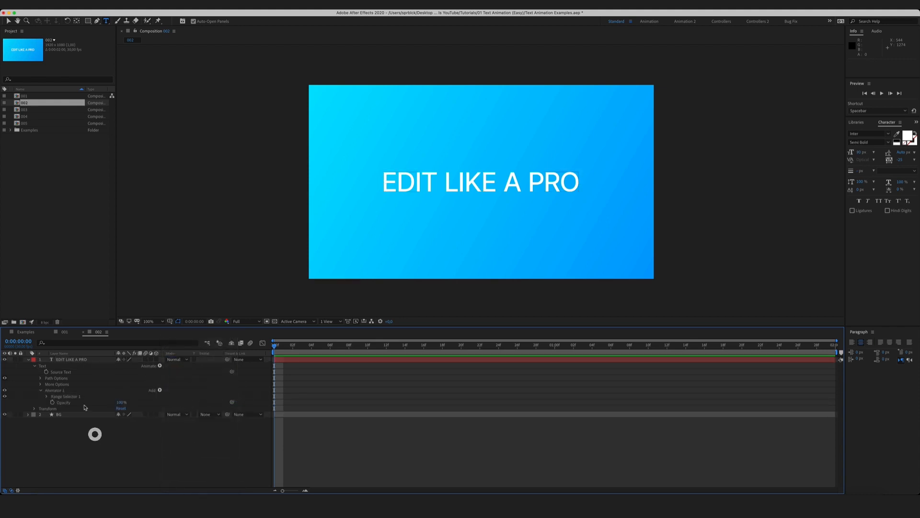
# Add a Position property to Animator 1 and set it to 0, 45 so the text sits lower
pyautogui.click(76, 392)
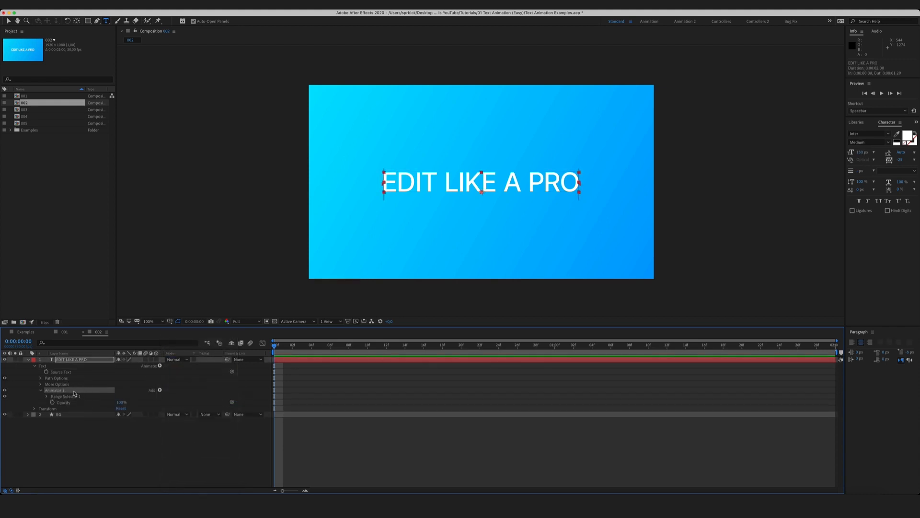
pyautogui.click(160, 391)
pyautogui.moveTo(172, 391)
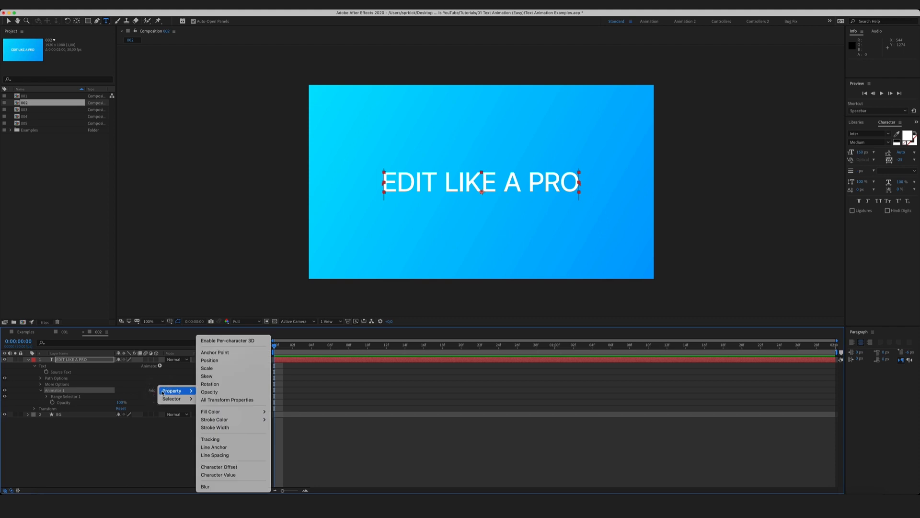
pyautogui.click(234, 361)
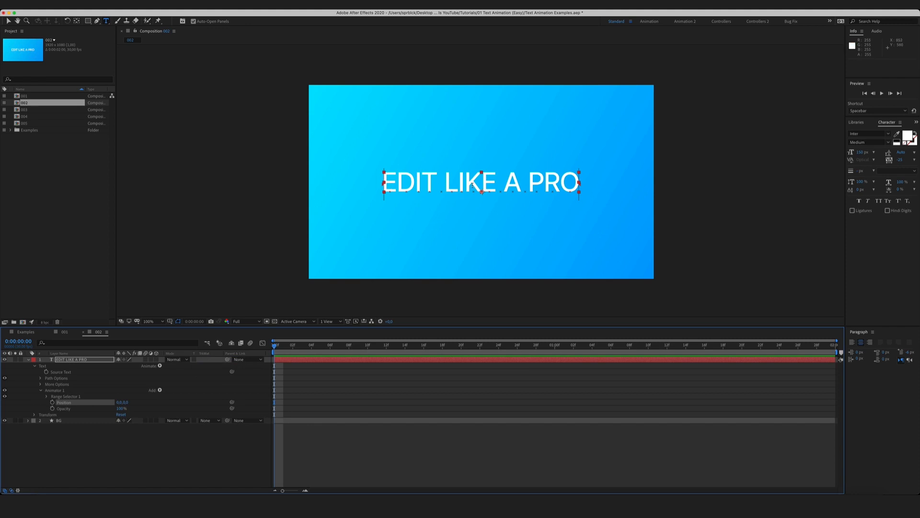
pyautogui.moveTo(128, 405); pyautogui.dragTo(144, 401)
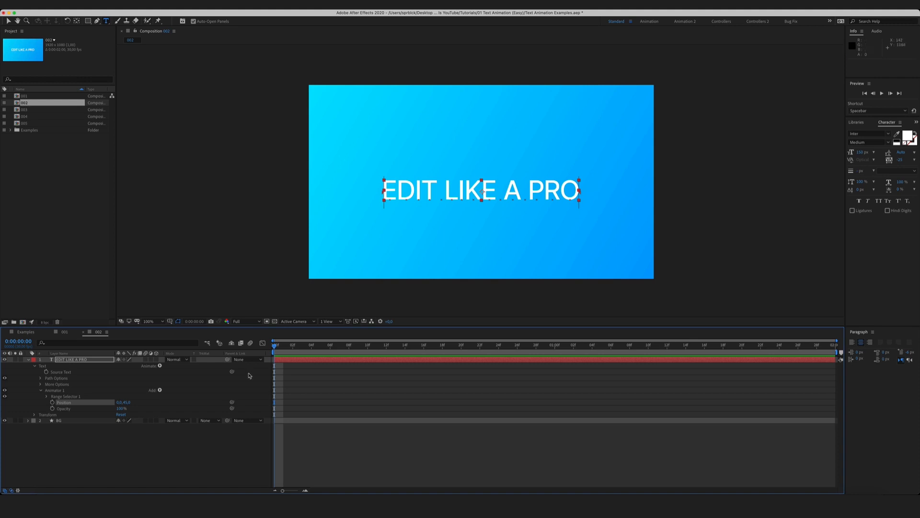
# Set Animator 1's Opacity to 0%
pyautogui.click(72, 408)
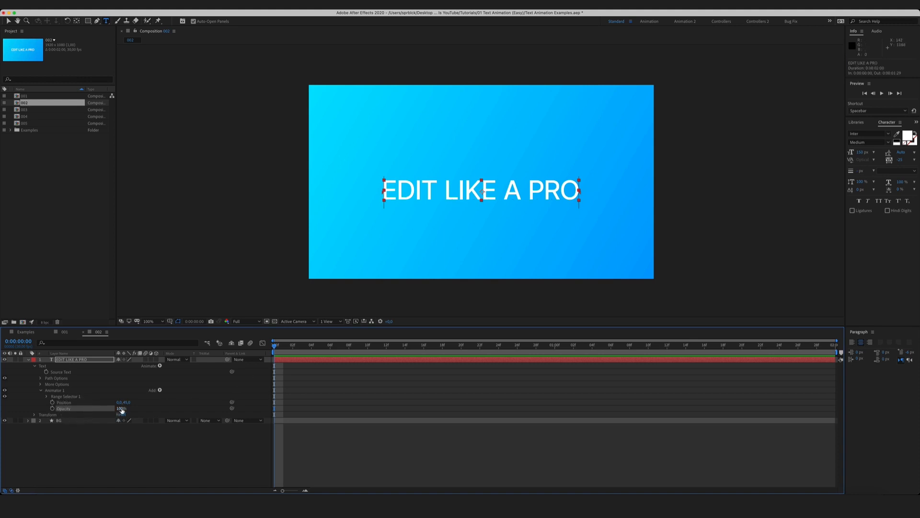
pyautogui.moveTo(121, 410); pyautogui.dragTo(54, 410)
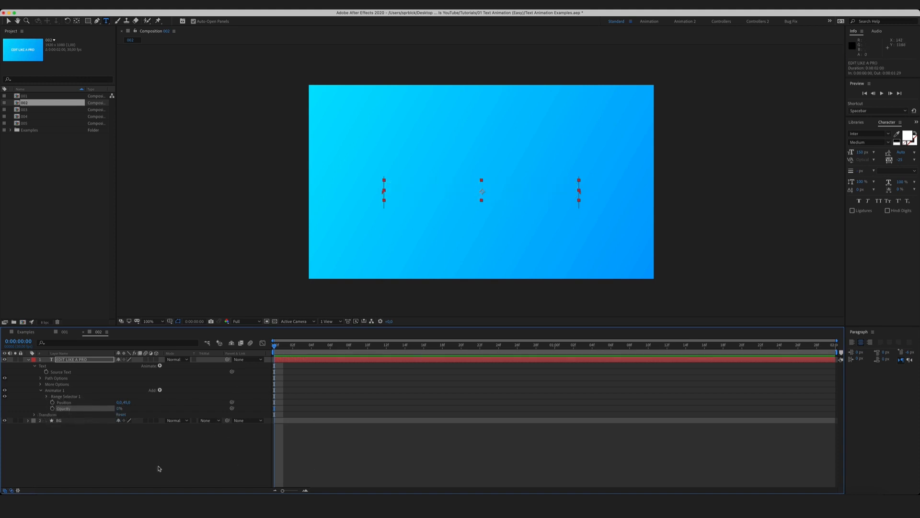
pyautogui.click(139, 467)
# Expand Range Selector 1 and keyframe its Start at 0% at the beginning of composition 002
pyautogui.click(70, 397)
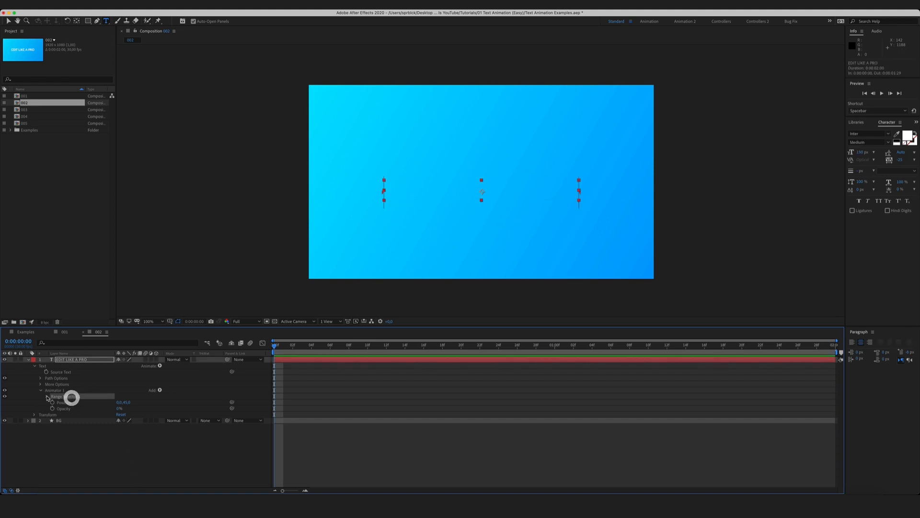
pyautogui.click(46, 396)
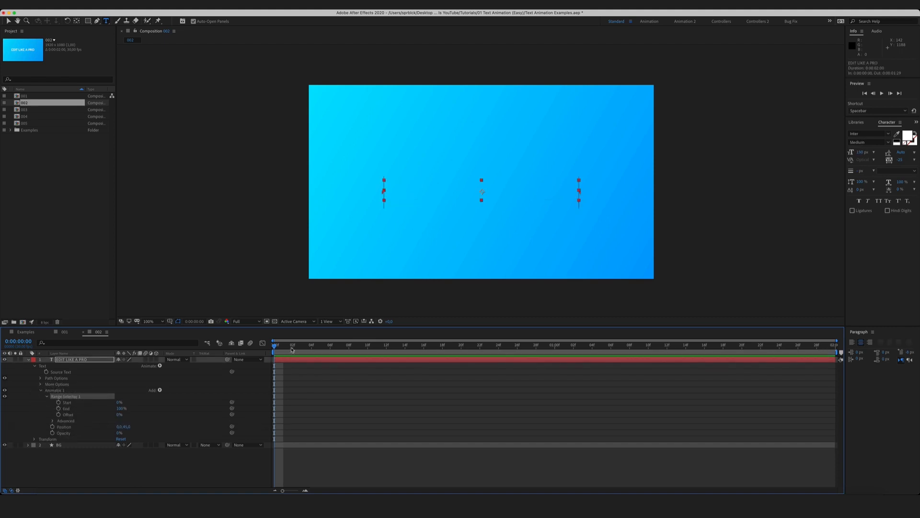
pyautogui.moveTo(292, 349); pyautogui.dragTo(311, 350)
pyautogui.click(59, 402)
# Keyframe the Start of Range Selector 1 at 100% at 0:00:01:00 and scrub through the rising text reveal
pyautogui.moveTo(274, 344); pyautogui.dragTo(552, 361)
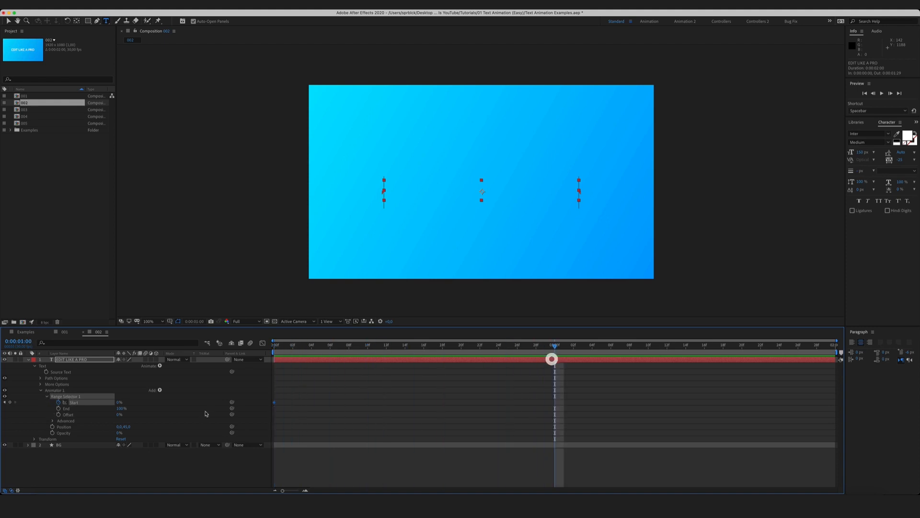
pyautogui.click(123, 401)
pyautogui.write('100')
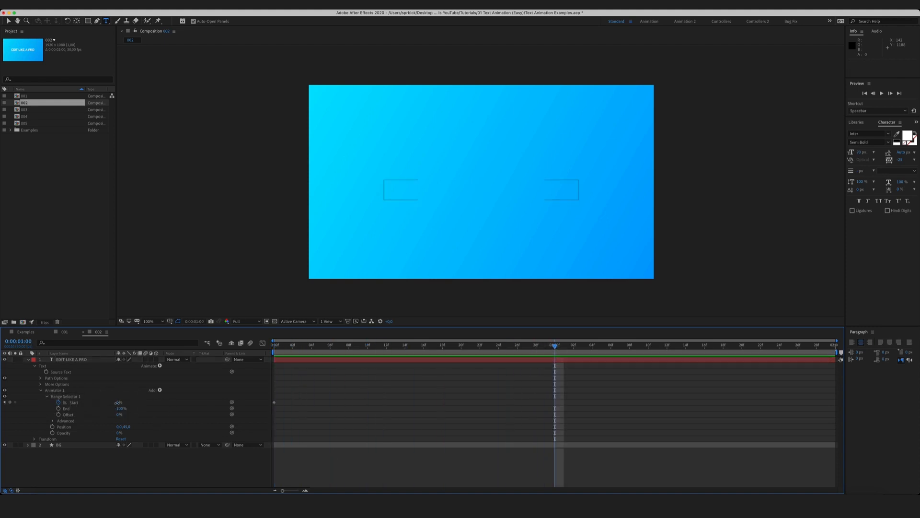
pyautogui.press('Return')
pyautogui.click(188, 402)
pyautogui.click(482, 374)
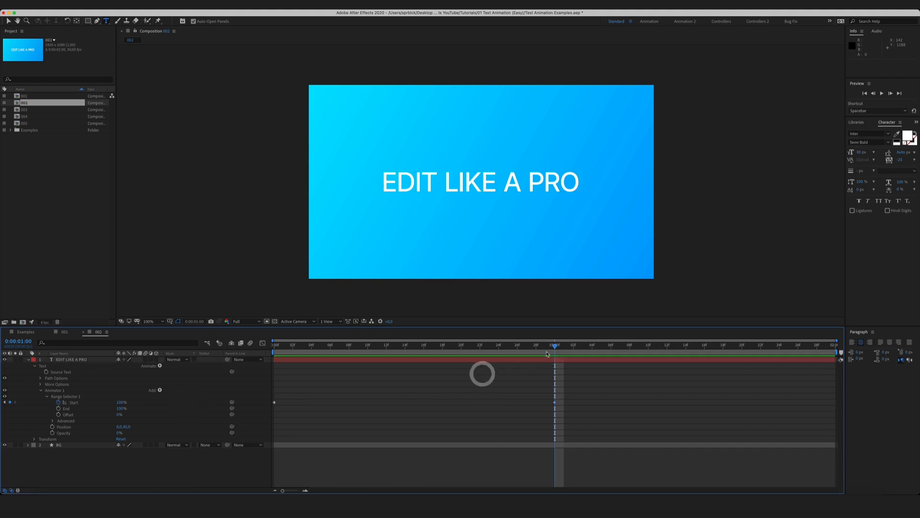
pyautogui.moveTo(549, 350); pyautogui.dragTo(433, 385)
pyautogui.click(147, 407)
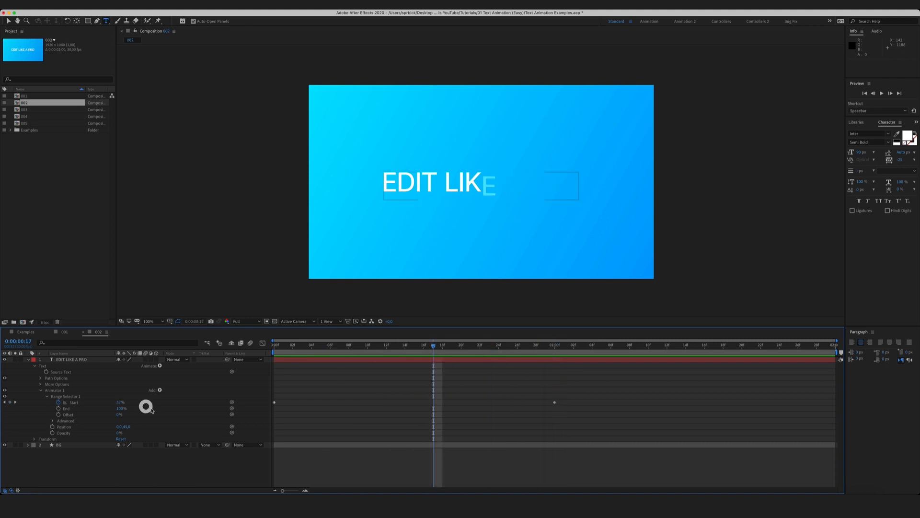
# Expand Range Selector 1's Advanced settings, set Based On to Words and preview the word-by-word reveal
pyautogui.click(53, 421)
pyautogui.click(73, 433)
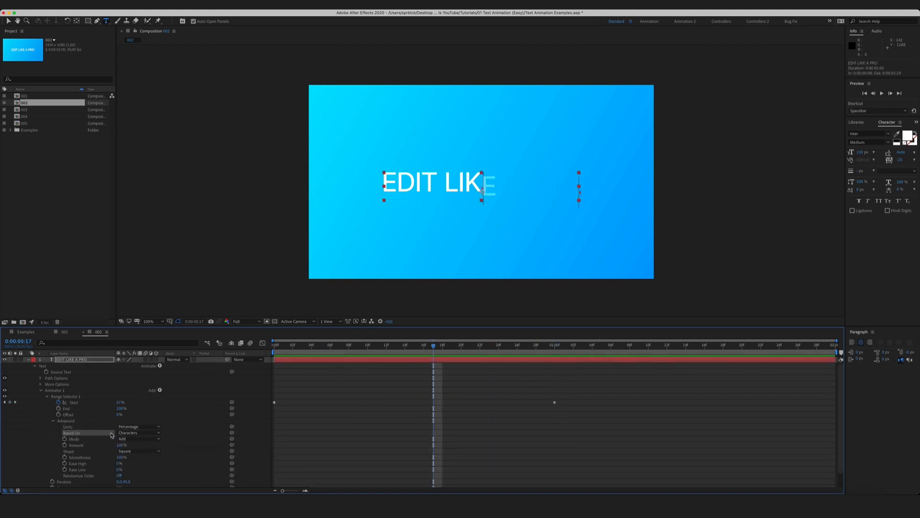
pyautogui.click(139, 433)
pyautogui.click(132, 452)
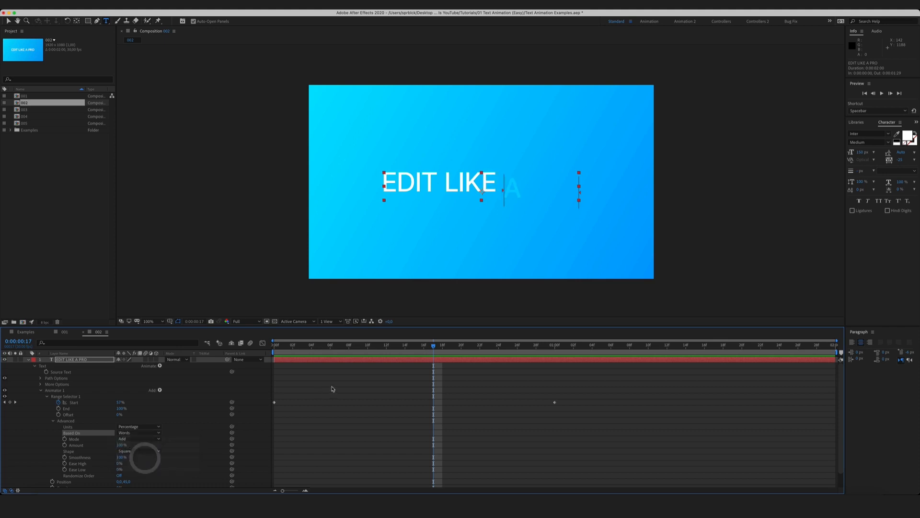
pyautogui.click(342, 382)
pyautogui.press('space')
pyautogui.click(423, 370)
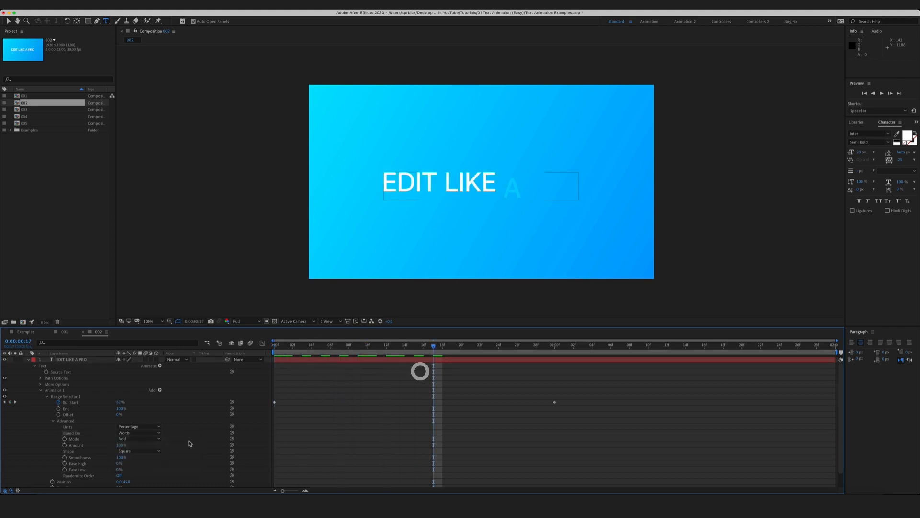
# Set Based On to Lines in composition 002's range selector and play the animation from the start
pyautogui.click(133, 433)
pyautogui.click(134, 464)
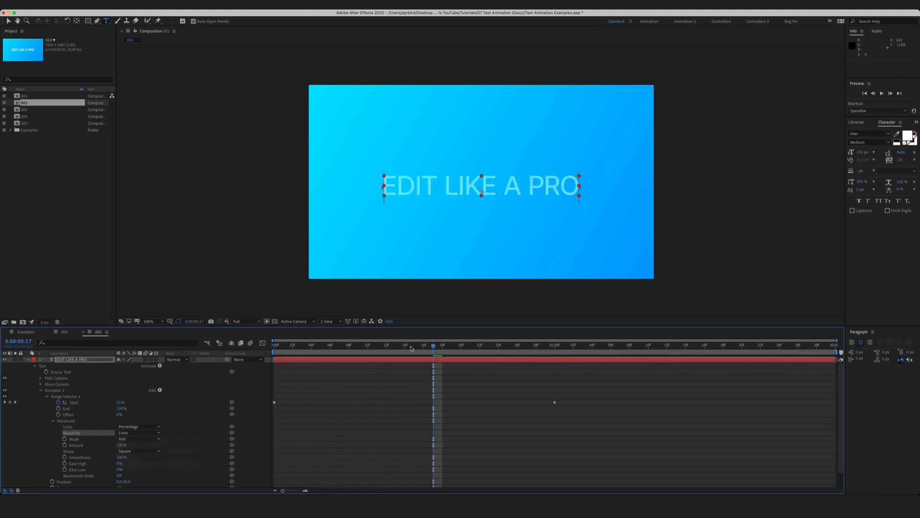
pyautogui.press('Home')
pyautogui.press('space')
pyautogui.press('space')
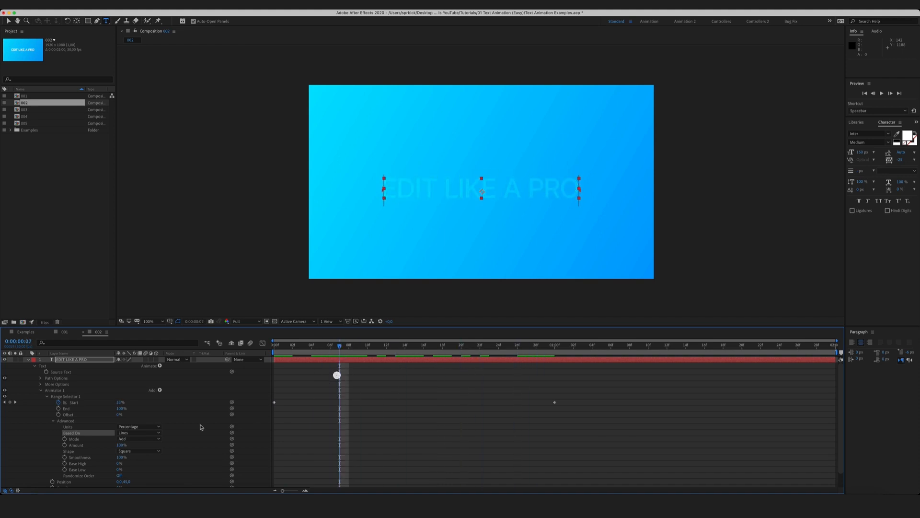
# Set Based On back to Characters and select both Start keyframes of the range selector
pyautogui.click(125, 435)
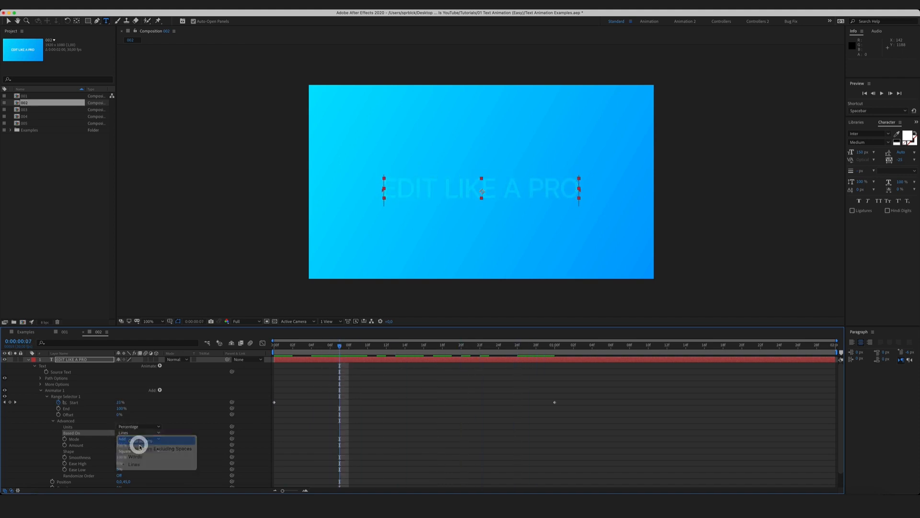
pyautogui.click(136, 439)
pyautogui.click(96, 404)
pyautogui.moveTo(581, 389); pyautogui.dragTo(267, 417)
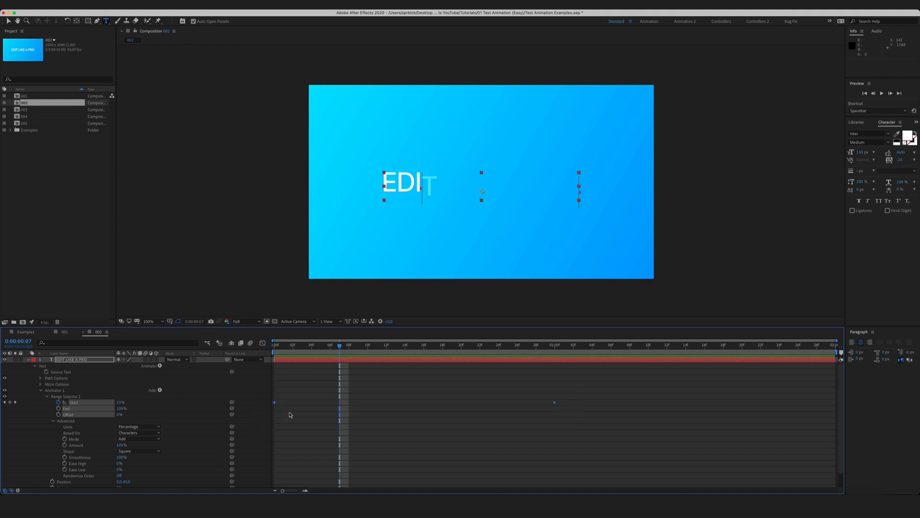
# Apply Easy Ease to both Start keyframes of composition 002's range selector
pyautogui.rightClick(274, 404)
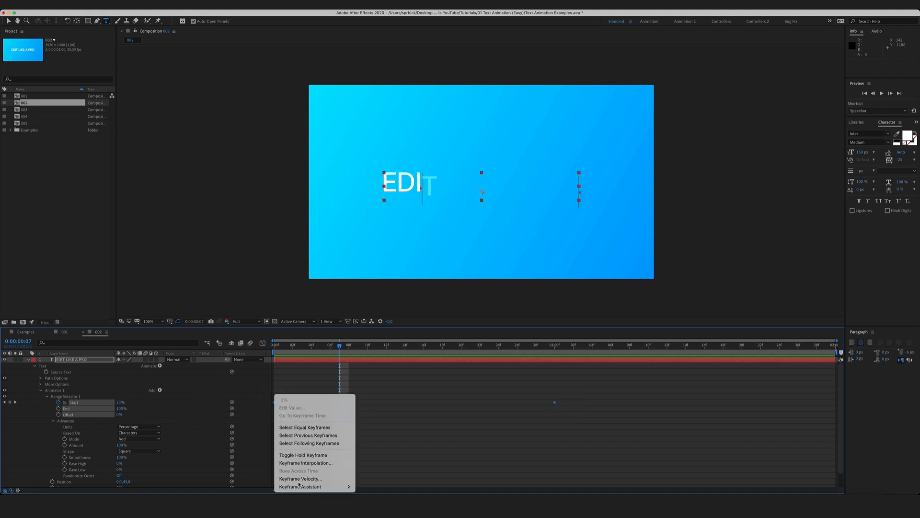
pyautogui.moveTo(306, 487)
pyautogui.click(396, 440)
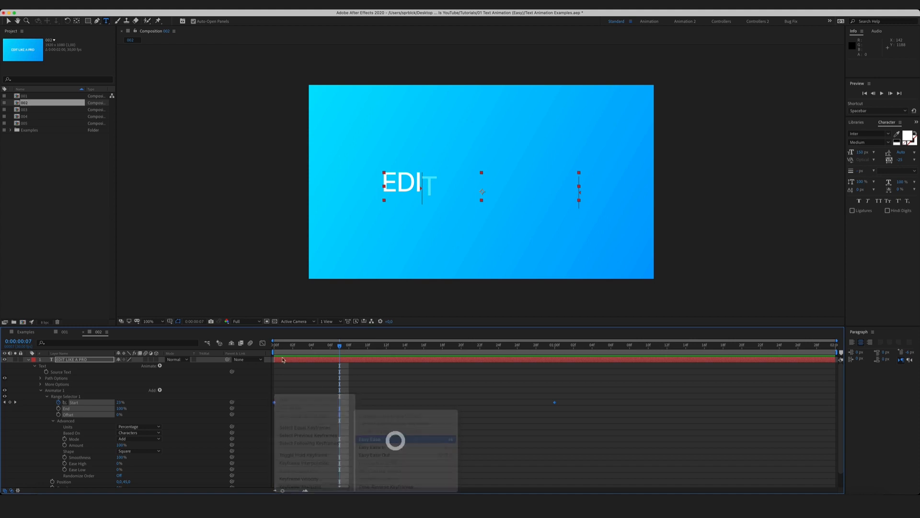
# Reshape the speed graph of the Start keyframes for a fast beginning and a long slow finish, and preview the reveal
pyautogui.click(262, 342)
pyautogui.moveTo(605, 419); pyautogui.dragTo(293, 461)
pyautogui.moveTo(506, 455); pyautogui.dragTo(395, 458)
pyautogui.click(263, 343)
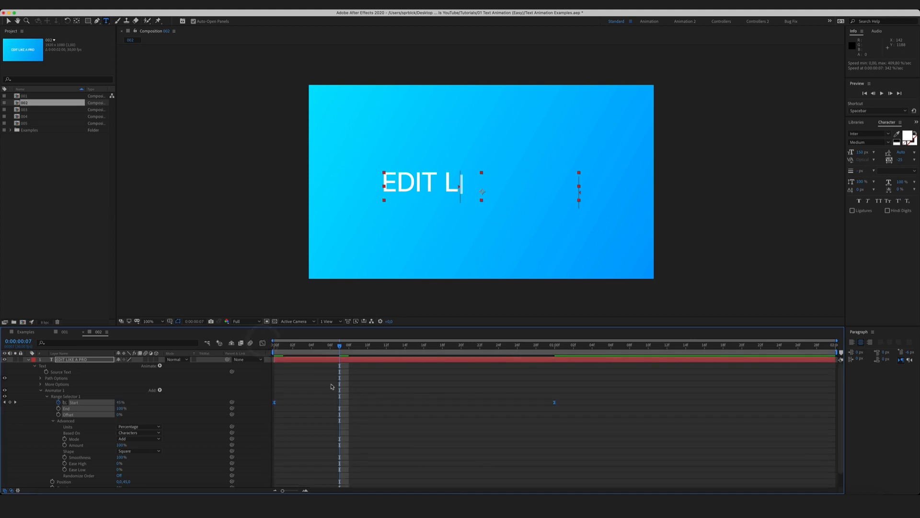
pyautogui.press('space')
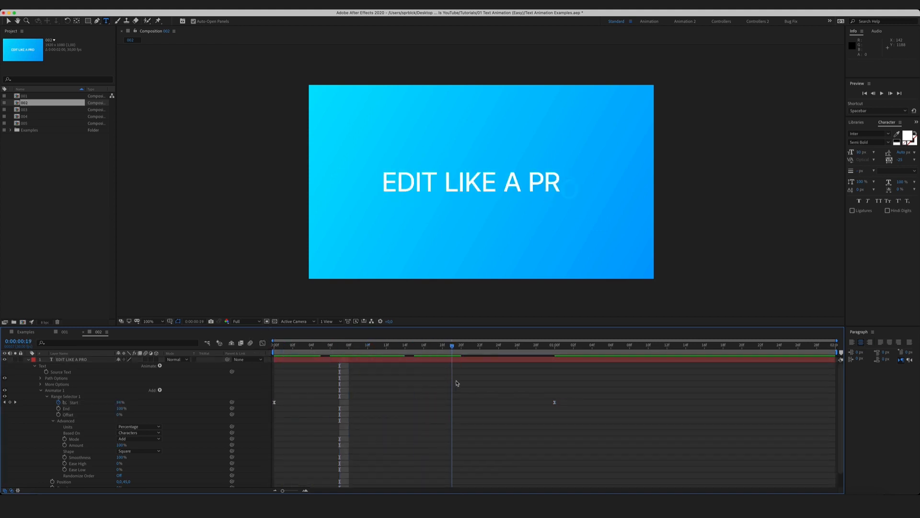
# Collapse the Advanced settings, make the animator's vertical Position offset negative at 0:00:00:10 and preview the letters dropping in from above
pyautogui.click(53, 422)
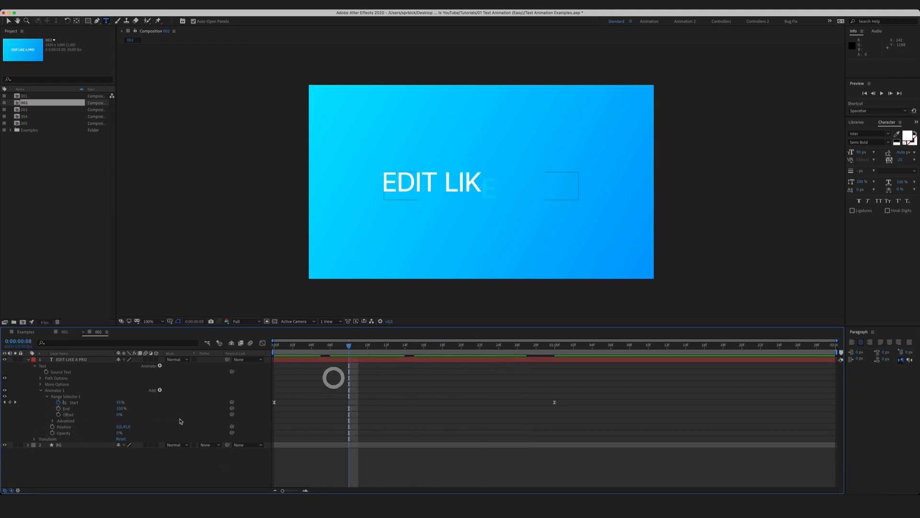
pyautogui.moveTo(307, 347); pyautogui.dragTo(367, 357)
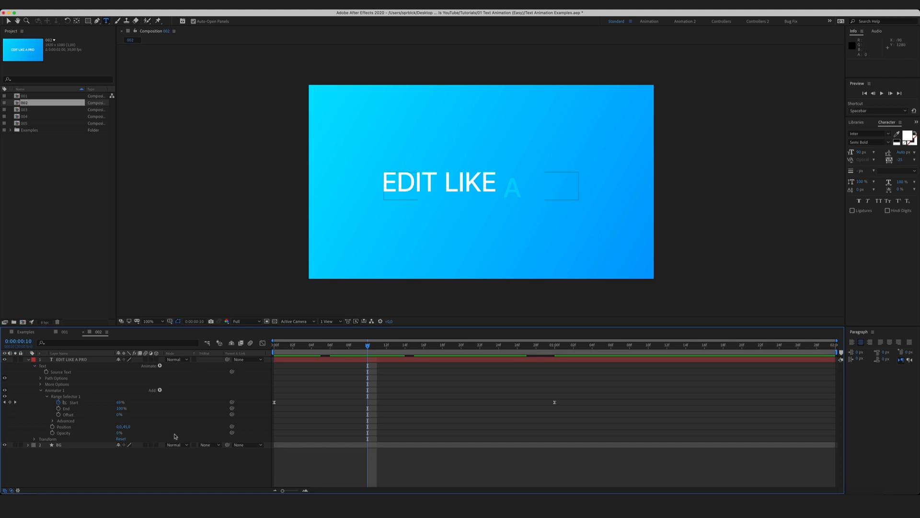
pyautogui.press('Left')
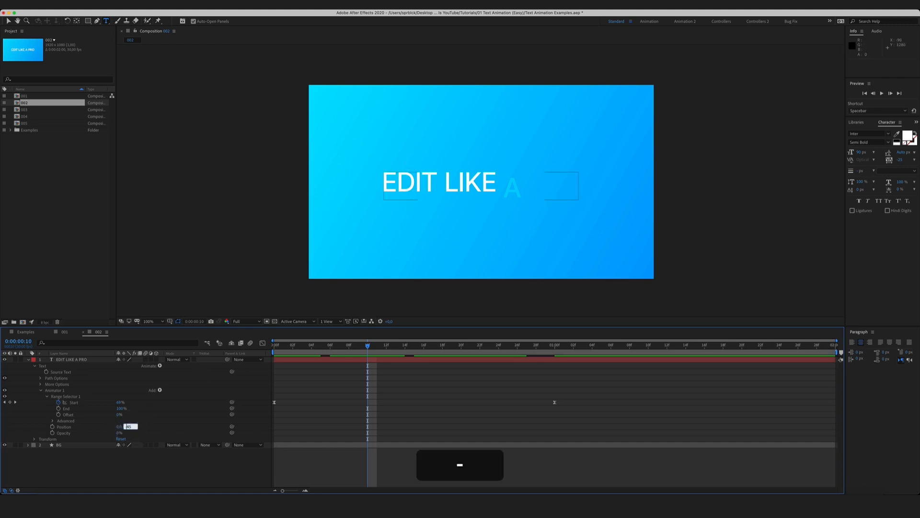
pyautogui.click(210, 464)
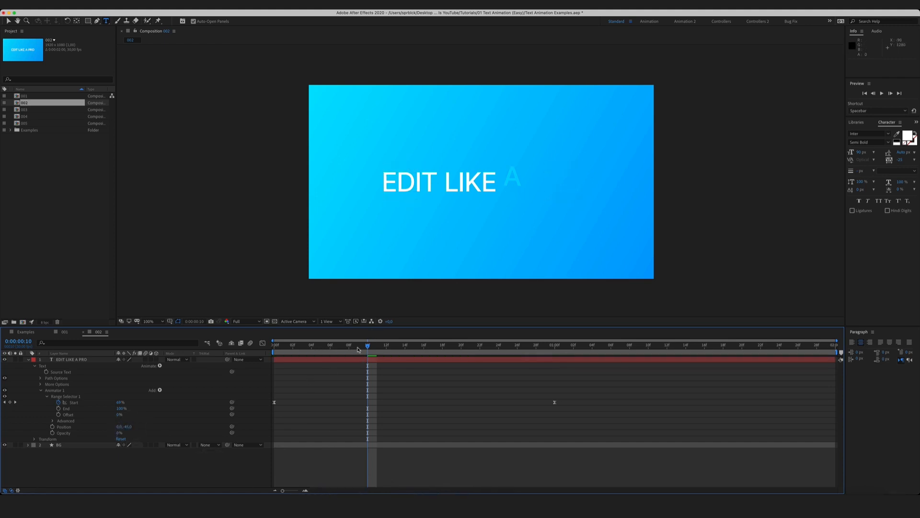
pyautogui.press('space')
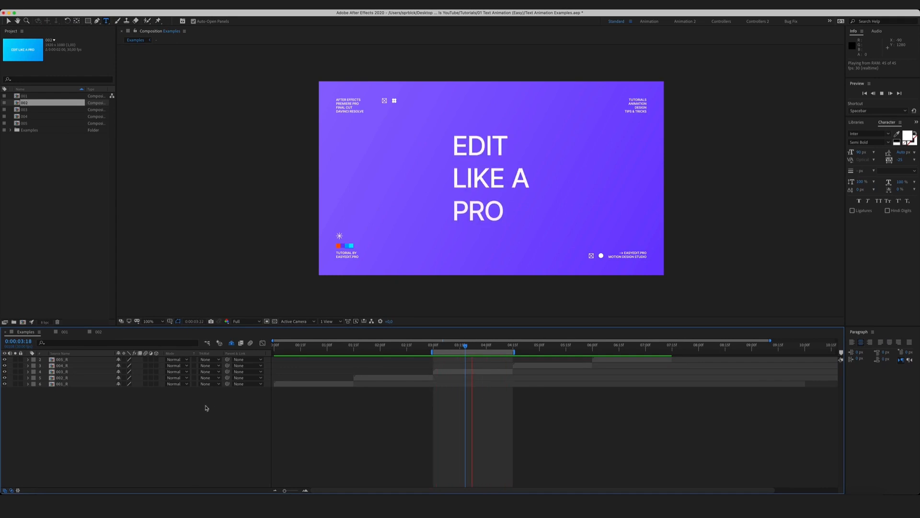
# Stop the Examples preview and open composition 003
pyautogui.press('space')
pyautogui.click(25, 168)
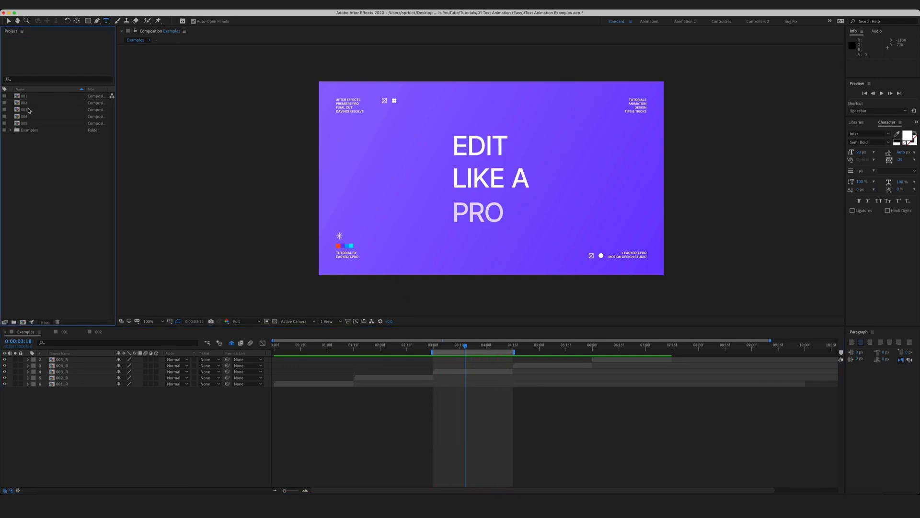
pyautogui.doubleClick(28, 109)
pyautogui.click(96, 382)
# Remove the line break after EDIT in the title and insert it again to show how the lines are separated
pyautogui.click(80, 361)
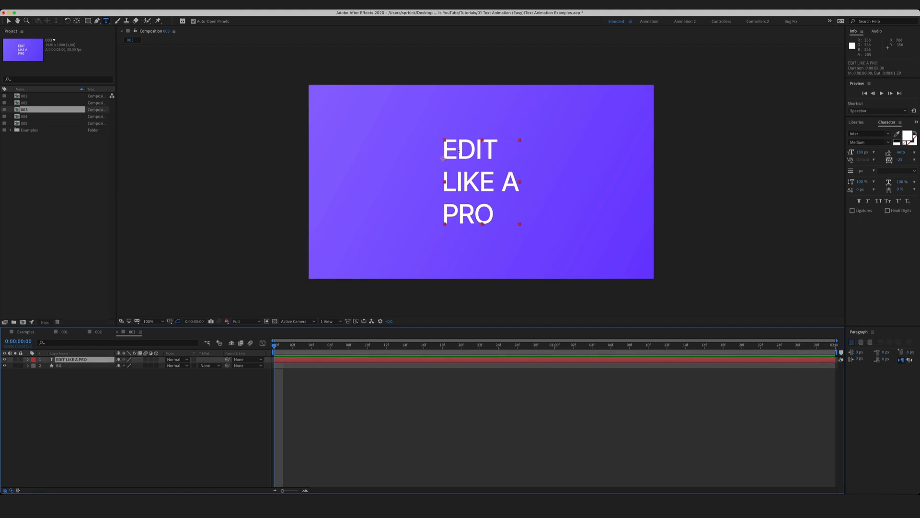
pyautogui.click(496, 148)
pyautogui.press('Delete')
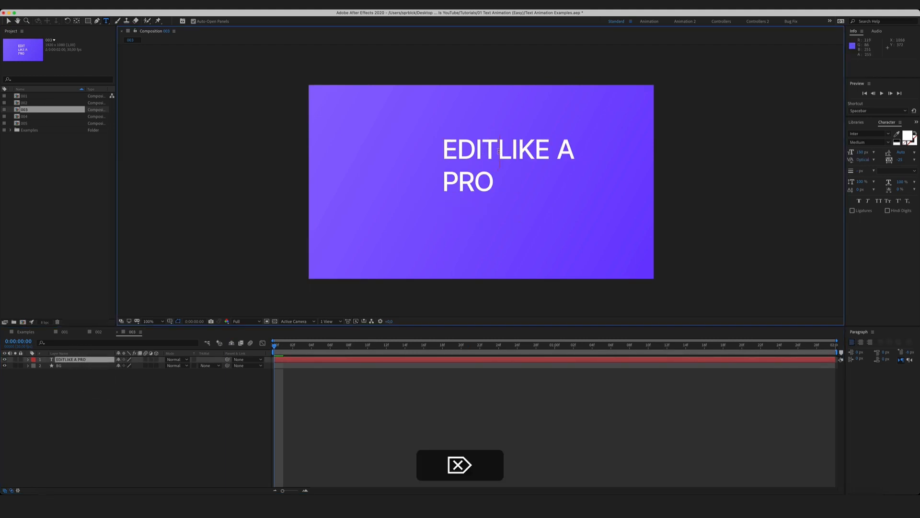
pyautogui.press('Return')
pyautogui.click(172, 395)
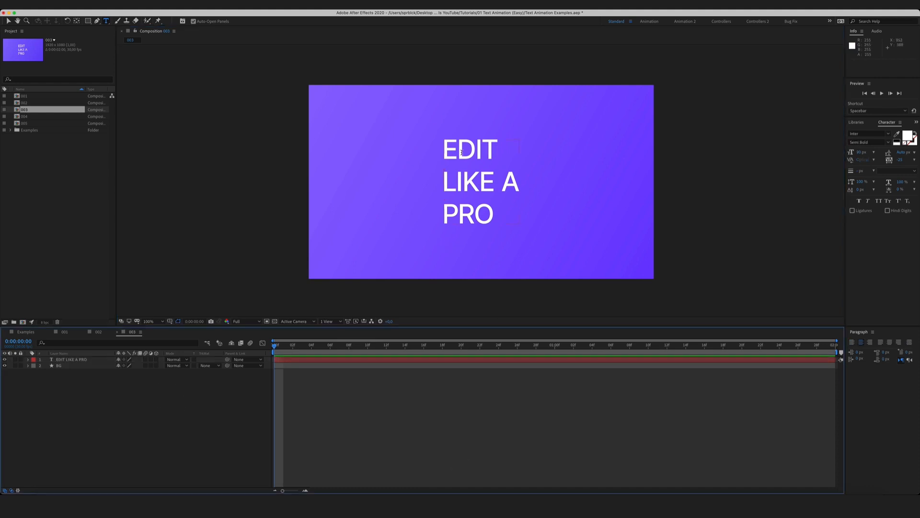
# Expand the EDIT LIKE A PRO layer's text properties and add a Position animator
pyautogui.click(86, 360)
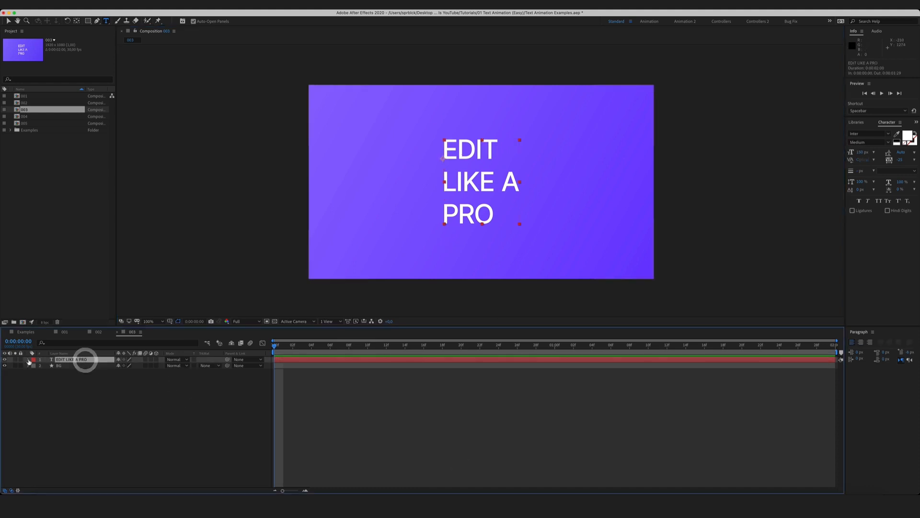
pyautogui.click(27, 360)
pyautogui.click(34, 390)
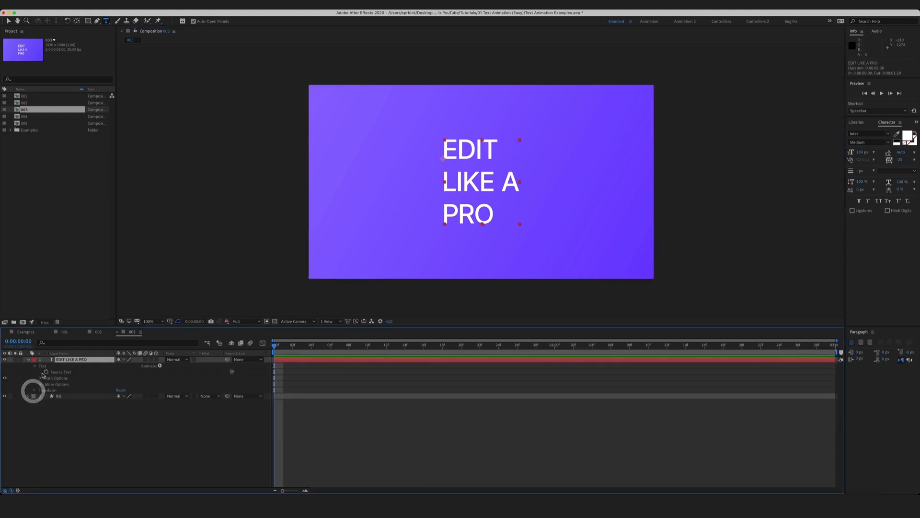
pyautogui.click(47, 367)
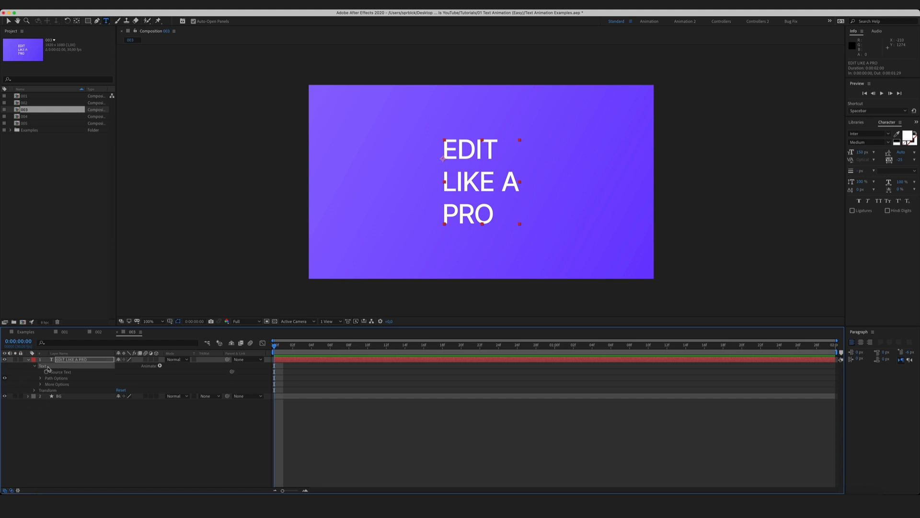
pyautogui.click(160, 366)
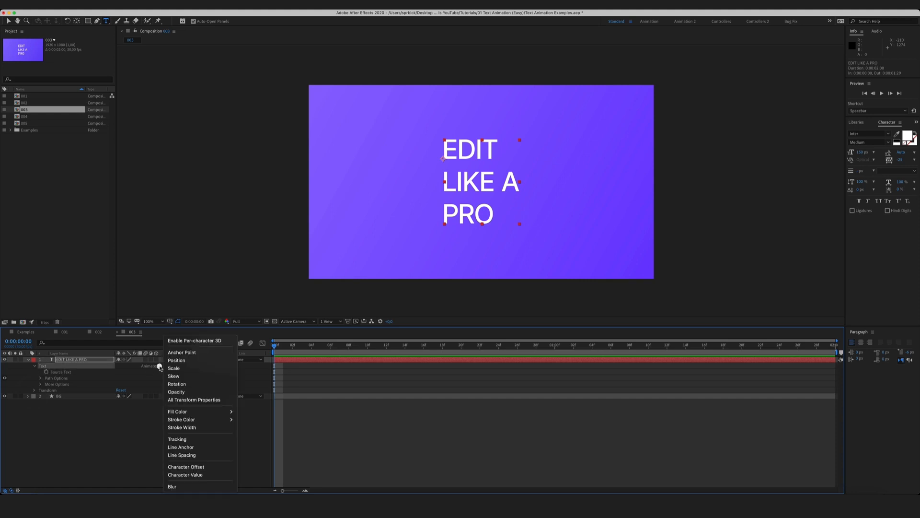
pyautogui.click(184, 361)
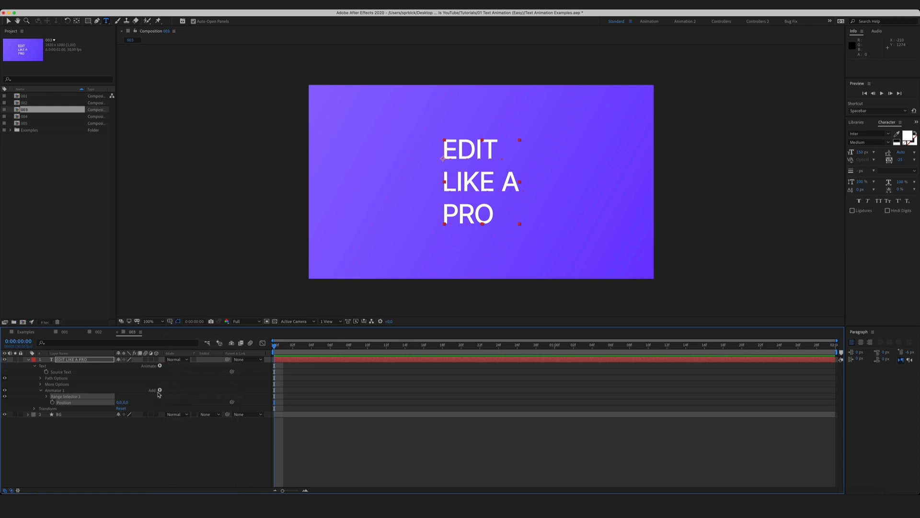
# Add Opacity to Animator 1 at 0% and set the animator's vertical Position offset to 60
pyautogui.click(81, 390)
pyautogui.click(159, 390)
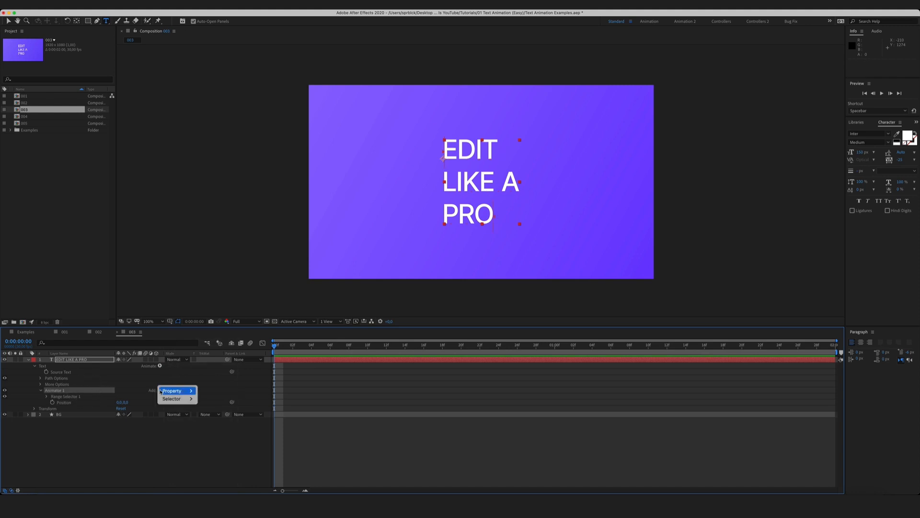
pyautogui.moveTo(178, 386)
pyautogui.click(225, 390)
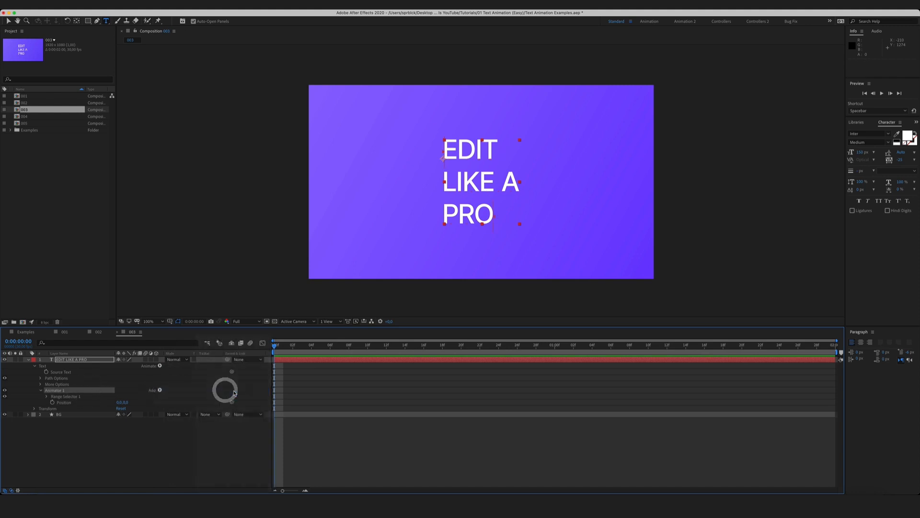
pyautogui.click(123, 439)
pyautogui.moveTo(124, 402); pyautogui.dragTo(35, 412)
pyautogui.click(62, 434)
# Keyframe Range Selector 1's Start at 0% on the first frame and 100% at 0:00:01:00, and preview the reveal
pyautogui.click(47, 397)
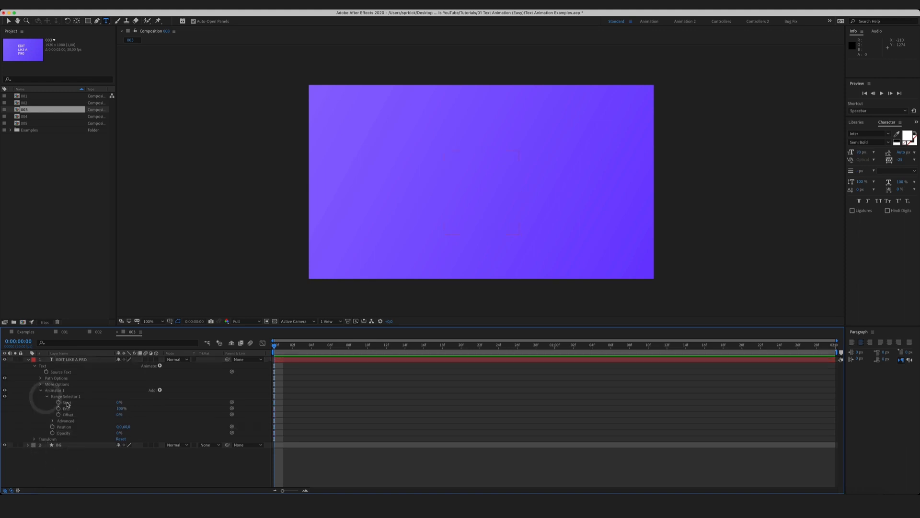
pyautogui.click(58, 402)
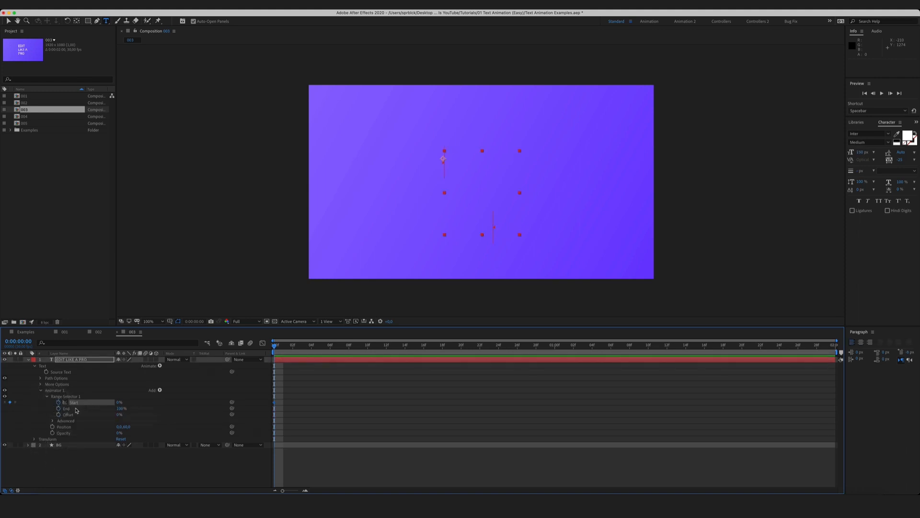
pyautogui.moveTo(285, 349); pyautogui.dragTo(554, 346)
pyautogui.moveTo(118, 407); pyautogui.dragTo(185, 403)
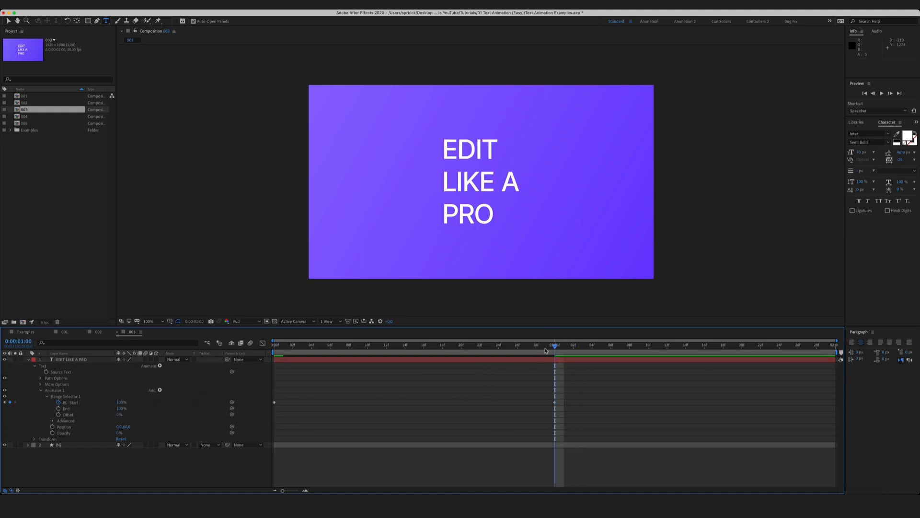
pyautogui.moveTo(554, 346); pyautogui.dragTo(493, 391)
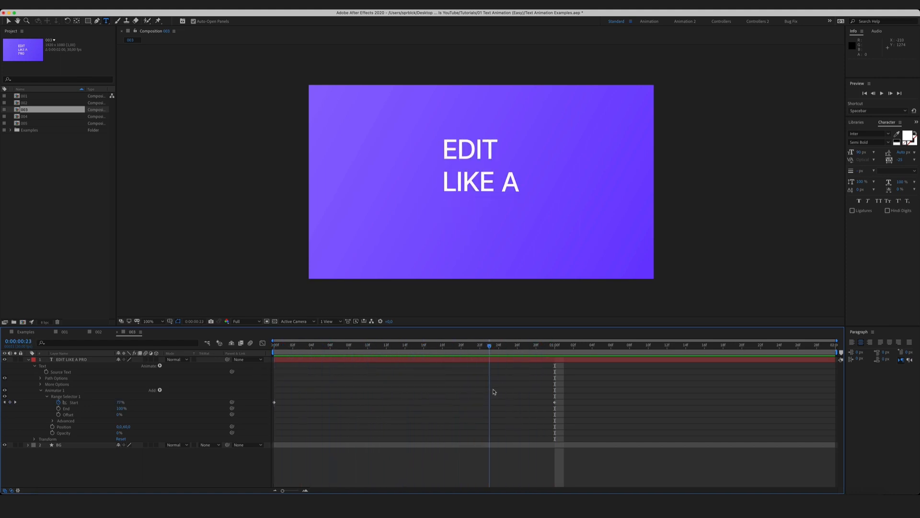
# Set Based On to Lines in composition 003's range selector and play the line-by-line reveal
pyautogui.click(72, 422)
pyautogui.click(53, 421)
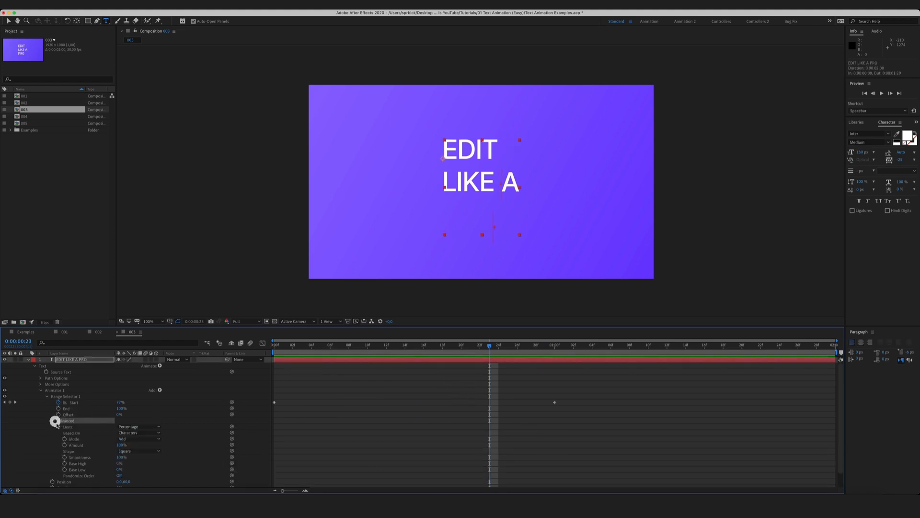
pyautogui.click(76, 433)
pyautogui.click(77, 435)
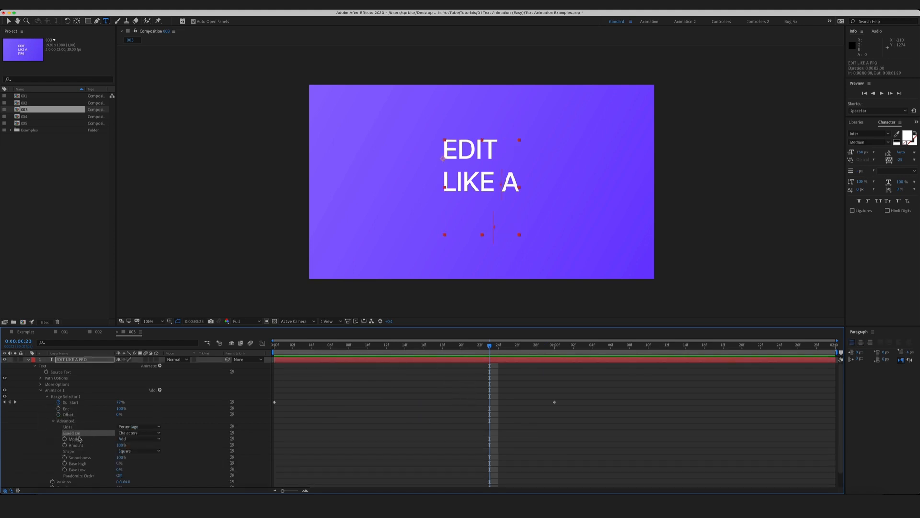
pyautogui.click(139, 435)
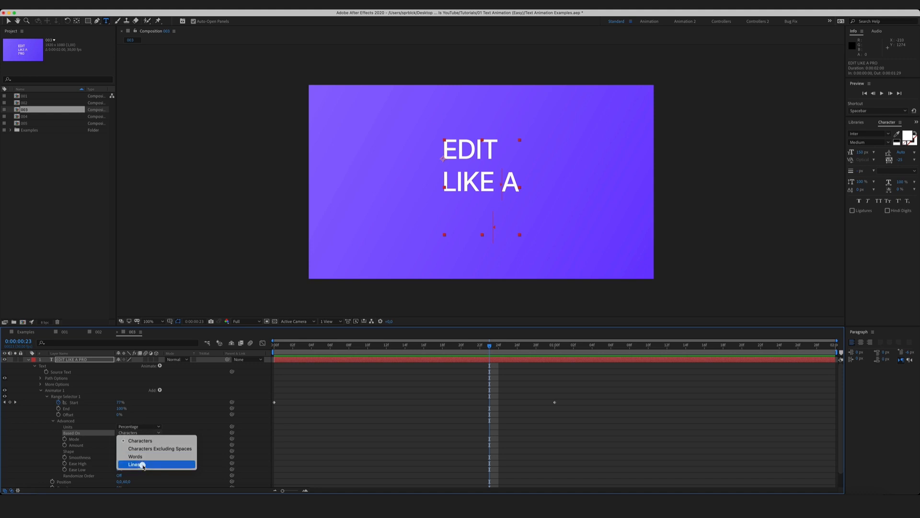
pyautogui.click(143, 465)
pyautogui.click(449, 373)
pyautogui.press('space')
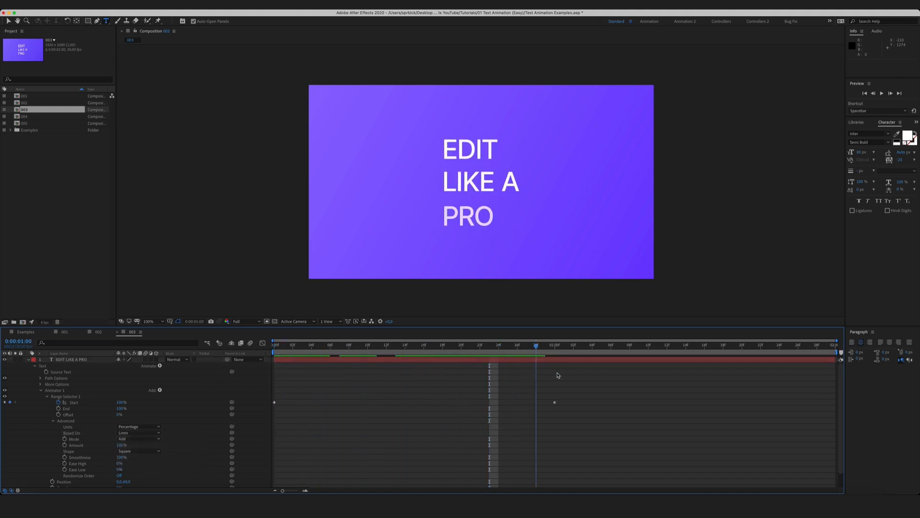
pyautogui.press('space')
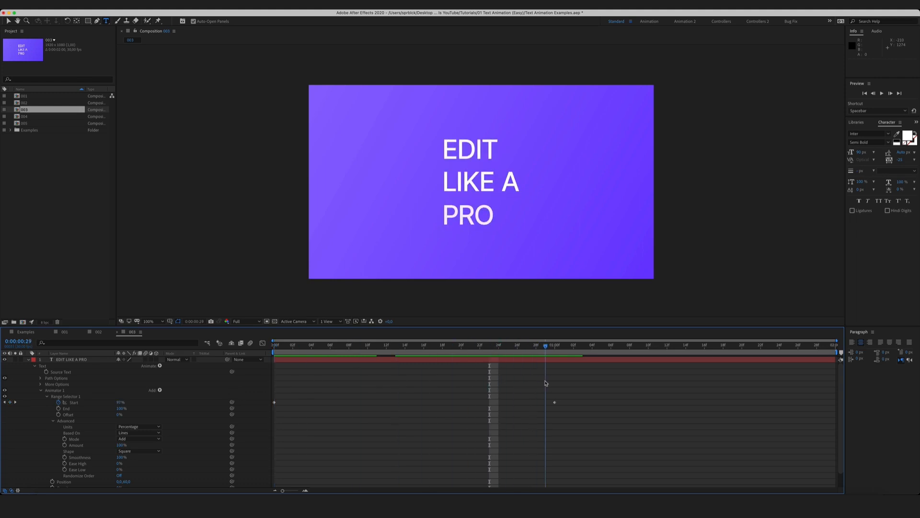
pyautogui.press('space')
# Select both Start keyframes in composition 003 and apply Easy Ease to them
pyautogui.moveTo(594, 391); pyautogui.dragTo(268, 417)
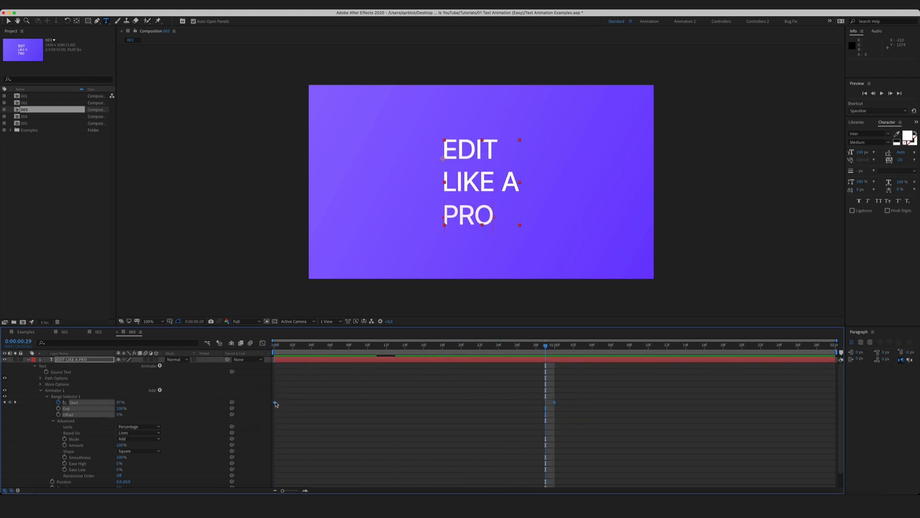
pyautogui.rightClick(275, 400)
pyautogui.moveTo(309, 486)
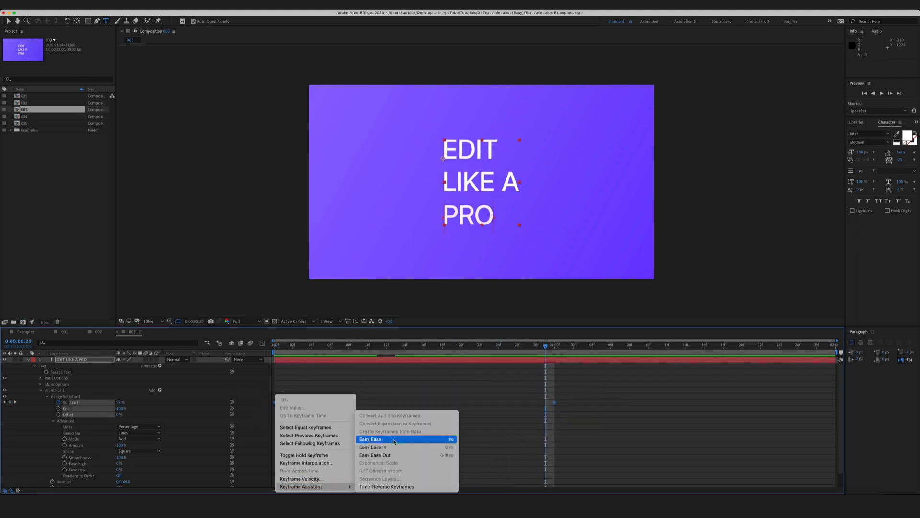
pyautogui.click(390, 438)
# Pull the last Start keyframe's speed handle toward the beginning for a fast start and slow finish, and preview the lines
pyautogui.click(265, 343)
pyautogui.moveTo(594, 418); pyautogui.dragTo(371, 452)
pyautogui.press('0')
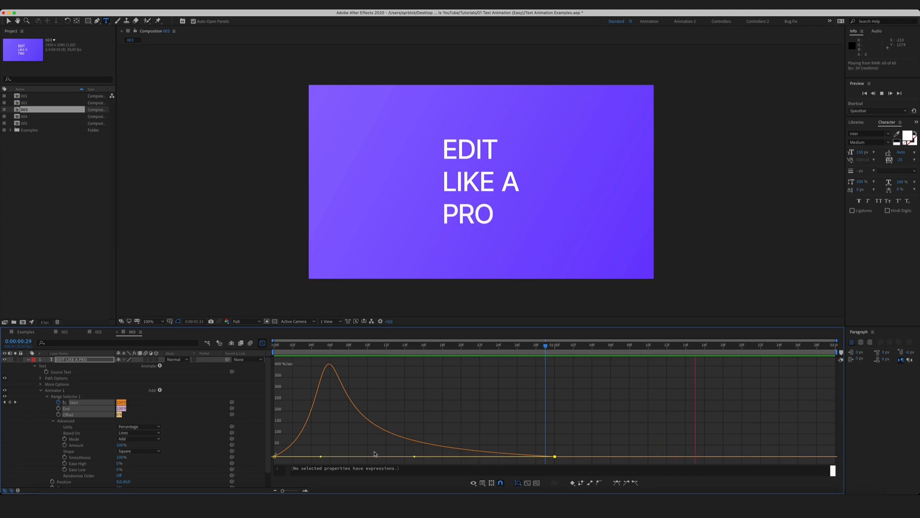
pyautogui.press('space')
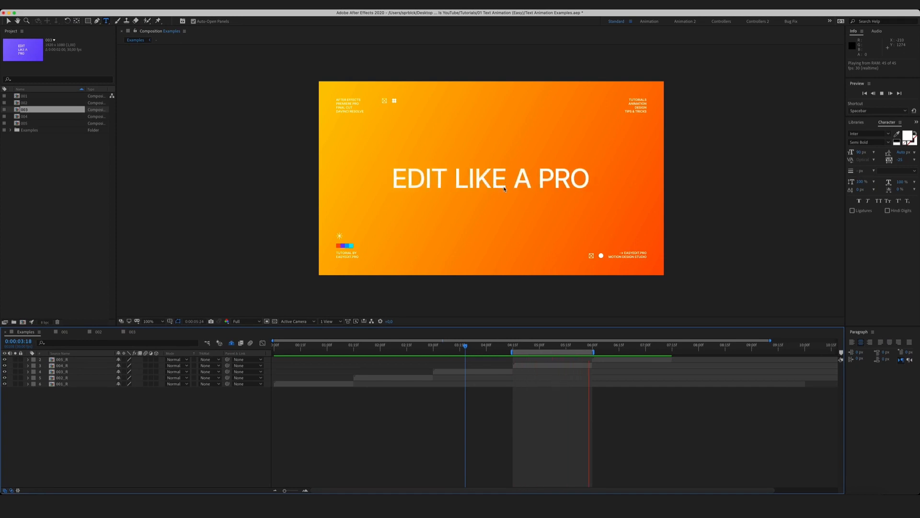
# Stop the Examples preview and move to 0:00:05:10 to examine the orange EDIT LIKE A PRO title
pyautogui.press('space')
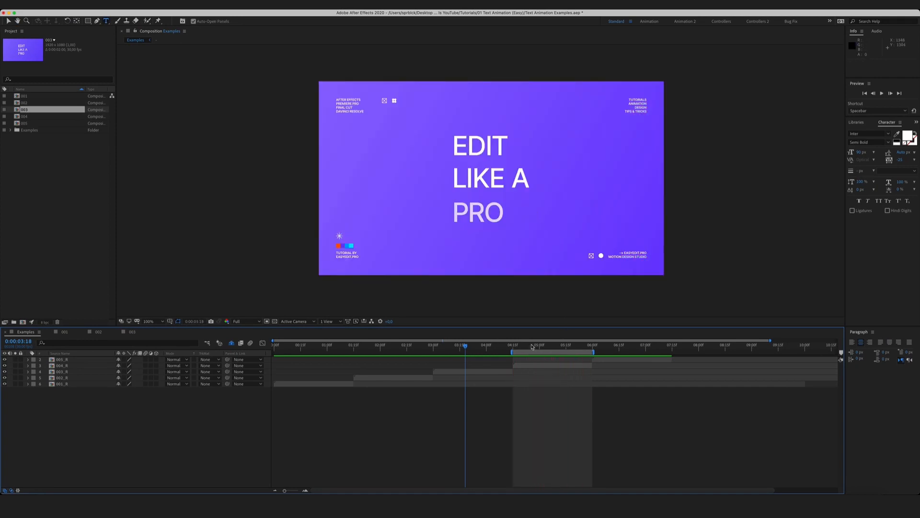
pyautogui.moveTo(532, 347); pyautogui.dragTo(557, 349)
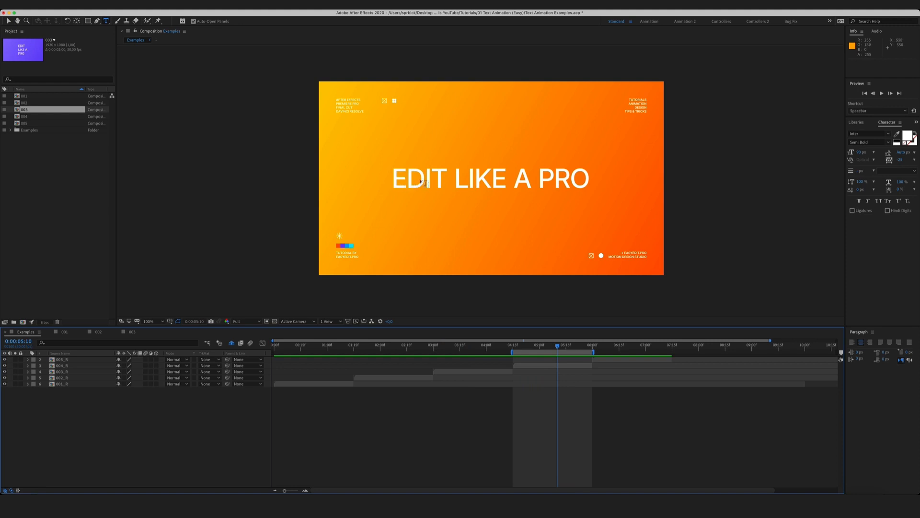
# Move back slightly in the Examples timeline, open composition 004 and select its EDIT LIKE A PRO text layer
pyautogui.moveTo(556, 349)
pyautogui.mouseDown()
pyautogui.moveTo(519, 353)
pyautogui.moveTo(583, 356)
pyautogui.moveTo(513, 356)
pyautogui.moveTo(583, 357)
pyautogui.moveTo(512, 355)
pyautogui.moveTo(573, 356)
pyautogui.moveTo(541, 360)
pyautogui.mouseUp()
pyautogui.press('v')
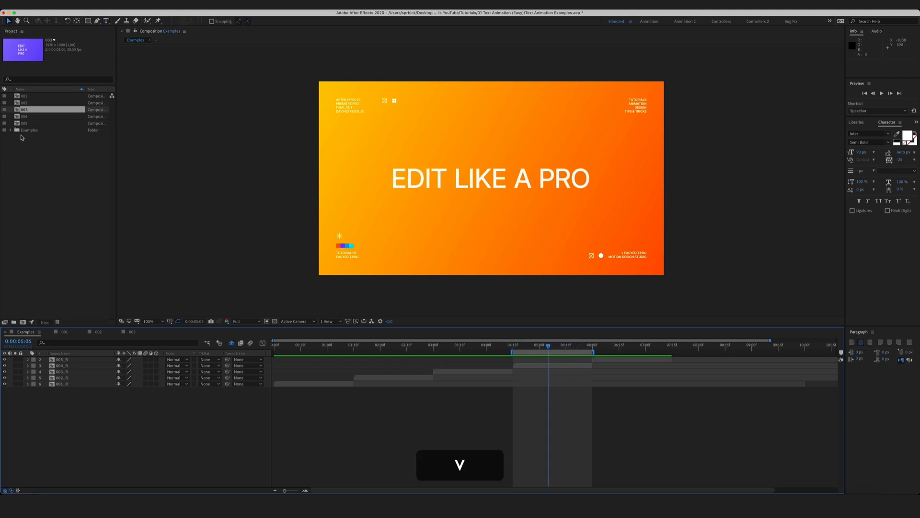
pyautogui.doubleClick(27, 117)
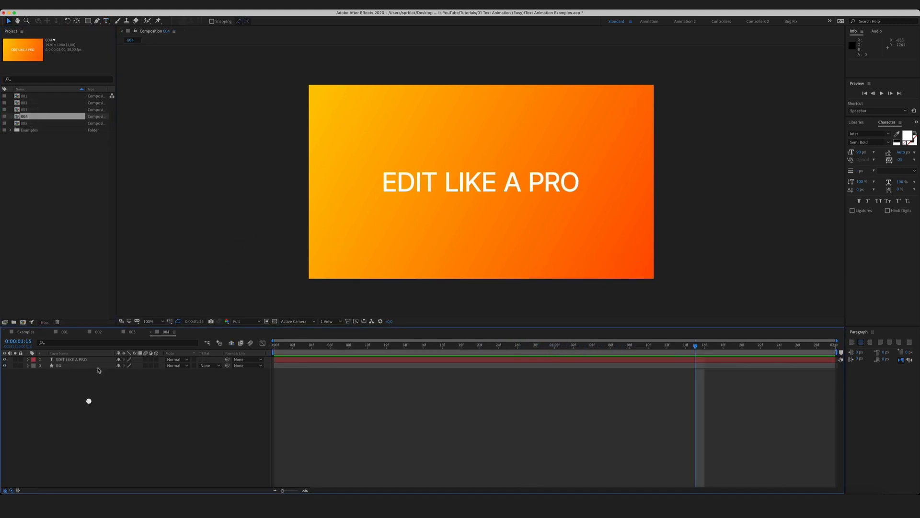
pyautogui.click(80, 359)
pyautogui.click(143, 420)
pyautogui.click(73, 360)
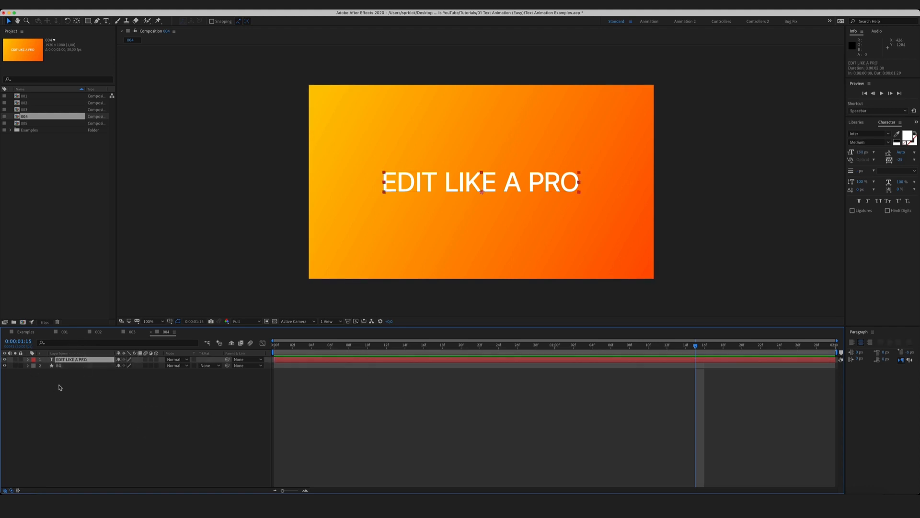
# Add a Tracking text animator to the title in composition 004 and set its Tracking Amount to 10
pyautogui.click(28, 360)
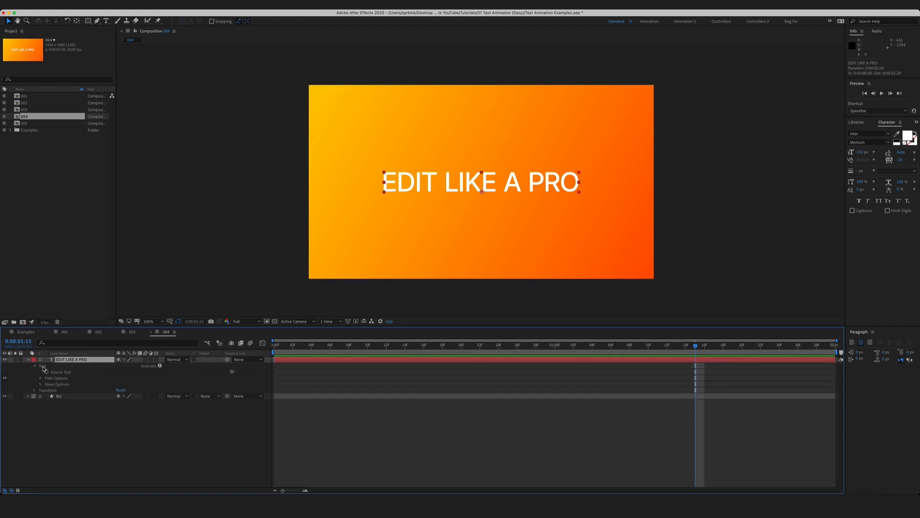
pyautogui.click(49, 367)
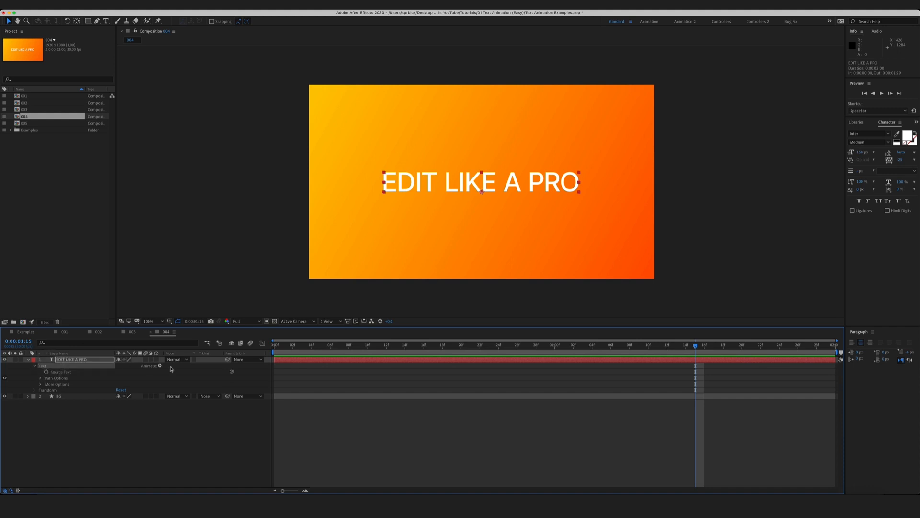
pyautogui.click(161, 367)
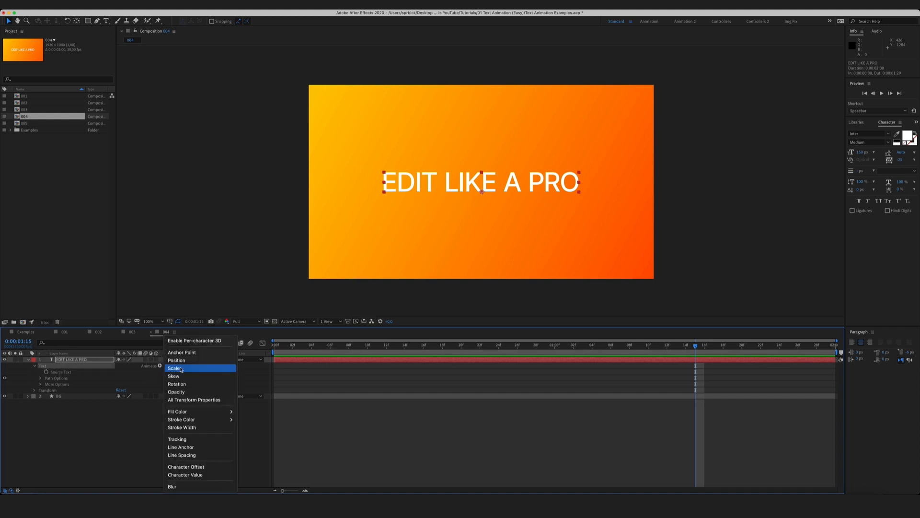
pyautogui.click(186, 440)
pyautogui.click(133, 448)
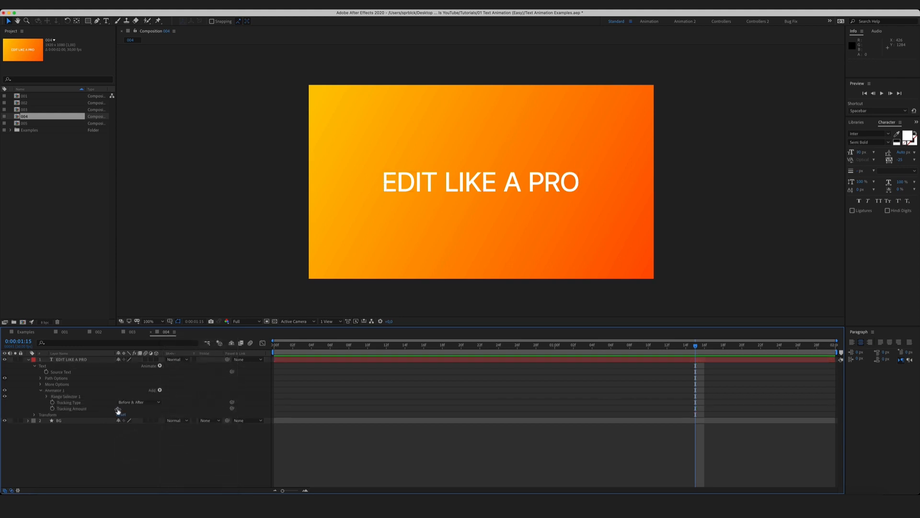
pyautogui.moveTo(118, 411); pyautogui.dragTo(119, 409)
pyautogui.click(134, 458)
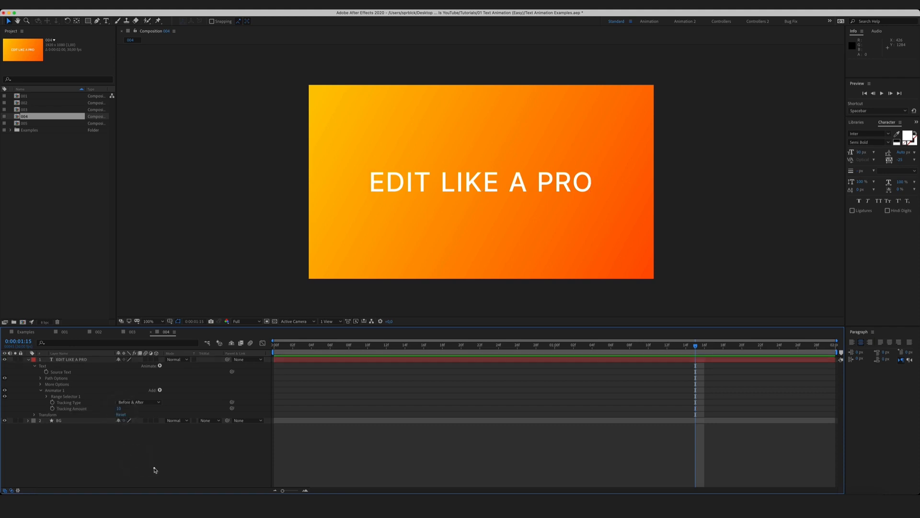
# Add an Opacity property to the same animator as the tracking and set it to 0%
pyautogui.click(160, 391)
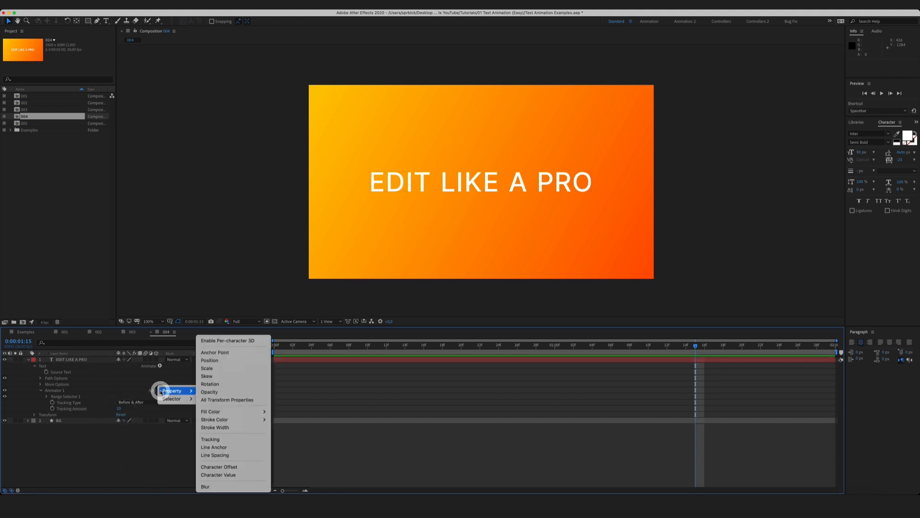
pyautogui.click(222, 393)
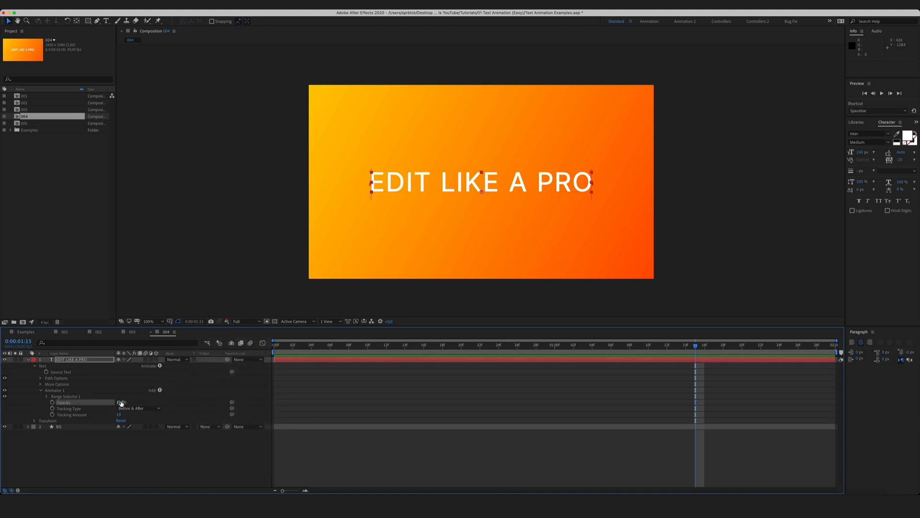
pyautogui.moveTo(121, 402); pyautogui.dragTo(68, 405)
pyautogui.click(152, 454)
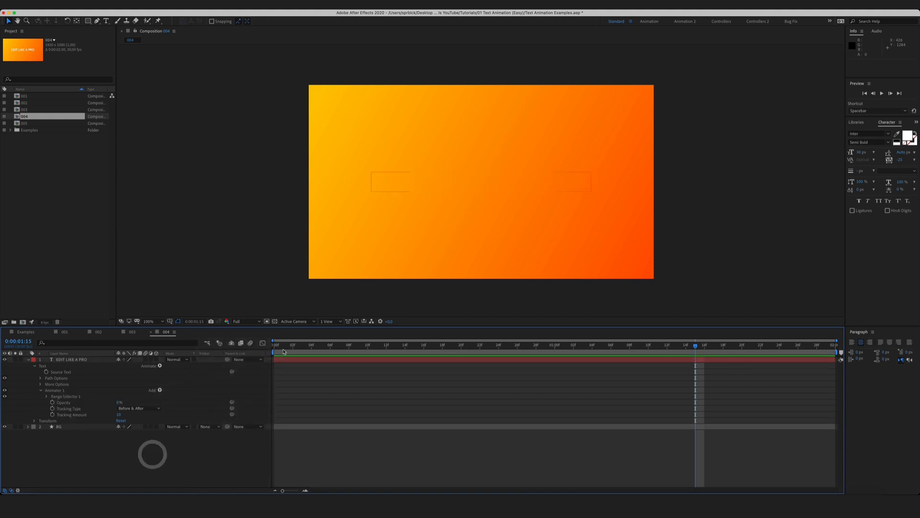
# Keyframe the range selector's Start at 0% on 0:00:00:00 and 100% on 0:00:01:00, and scrub through the reveal
pyautogui.moveTo(281, 346); pyautogui.dragTo(252, 348)
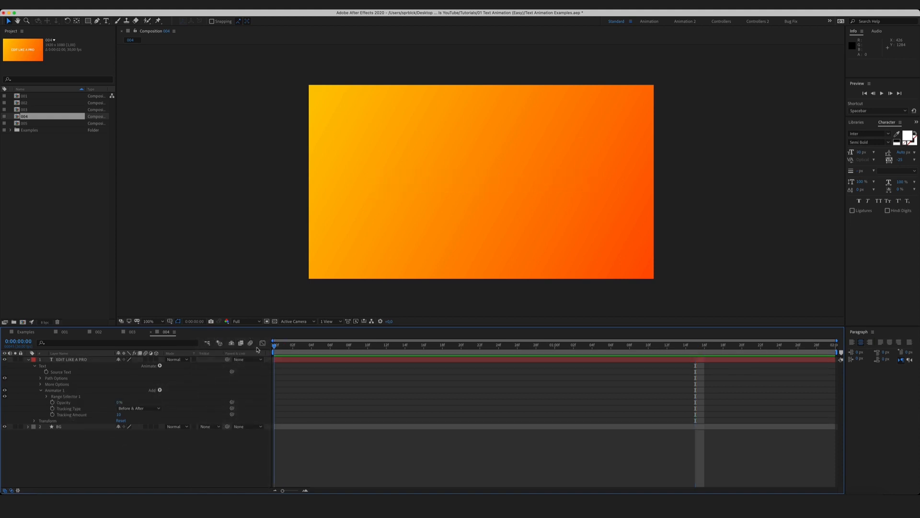
pyautogui.click(47, 397)
pyautogui.click(69, 402)
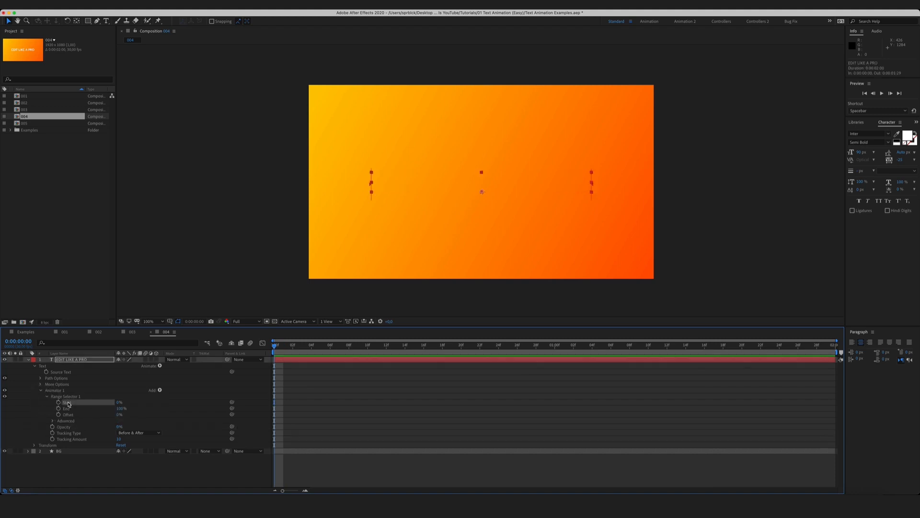
pyautogui.click(58, 402)
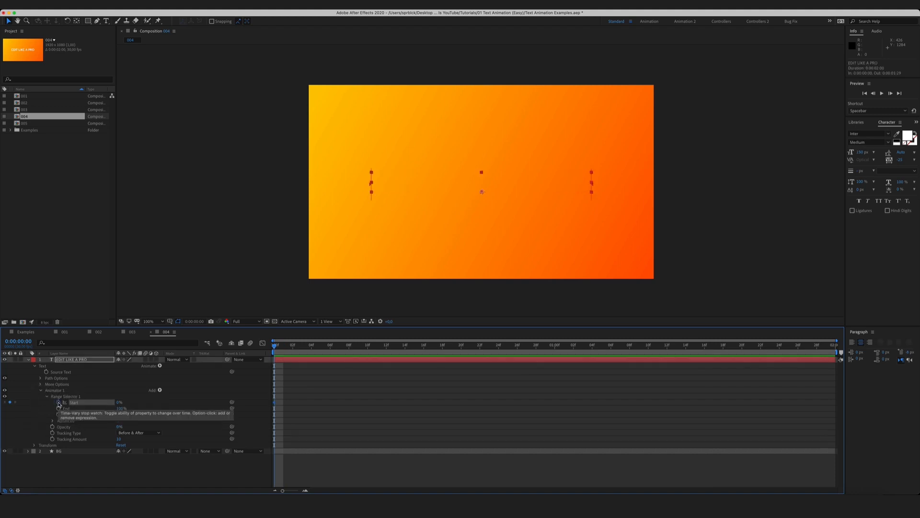
pyautogui.moveTo(296, 346); pyautogui.dragTo(555, 346)
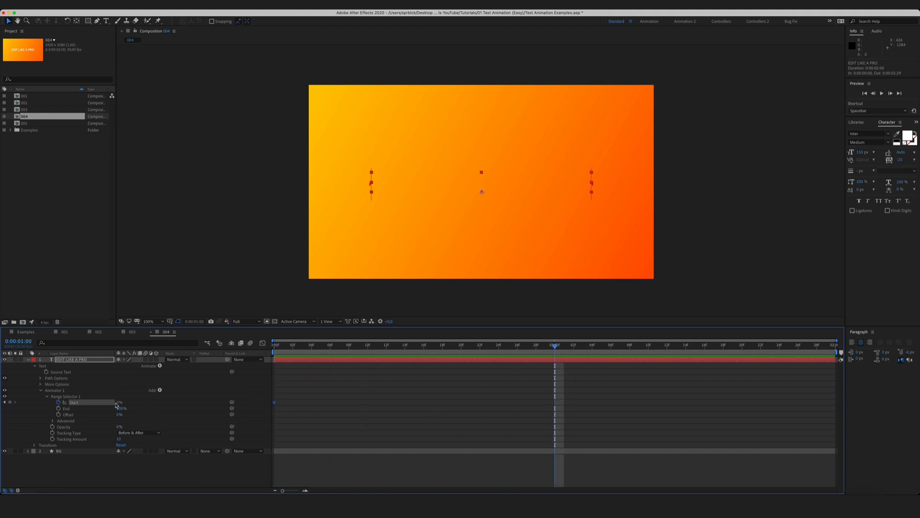
pyautogui.moveTo(119, 402); pyautogui.dragTo(176, 407)
pyautogui.click(451, 391)
pyautogui.moveTo(555, 346); pyautogui.dragTo(469, 407)
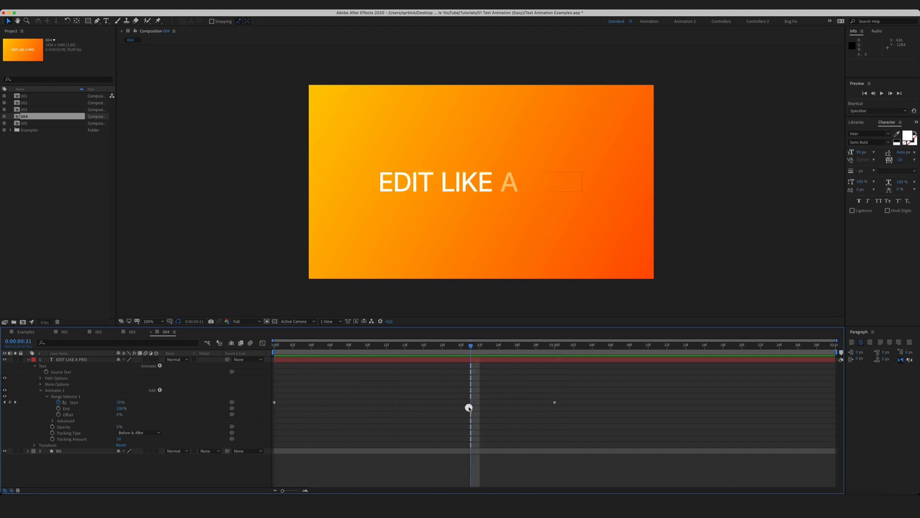
# Set Based On to Lines in composition 004's range selector and play the animation
pyautogui.click(71, 422)
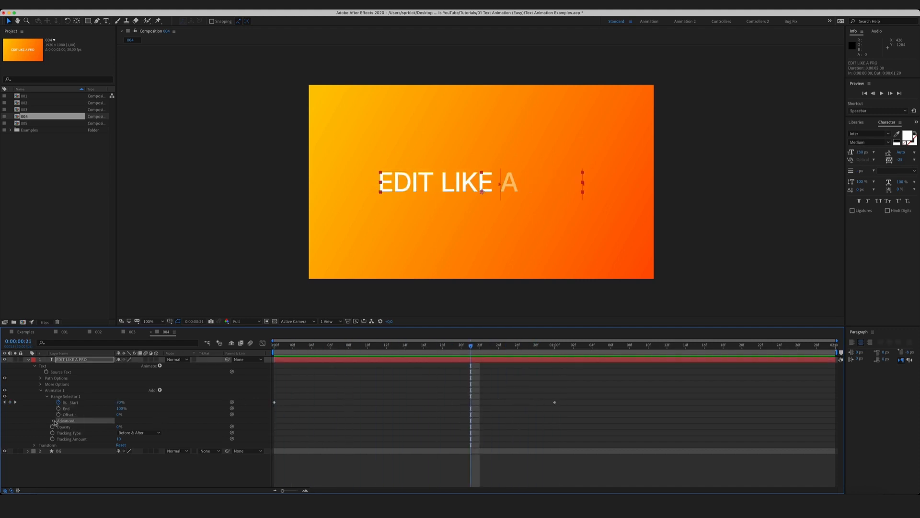
pyautogui.click(53, 420)
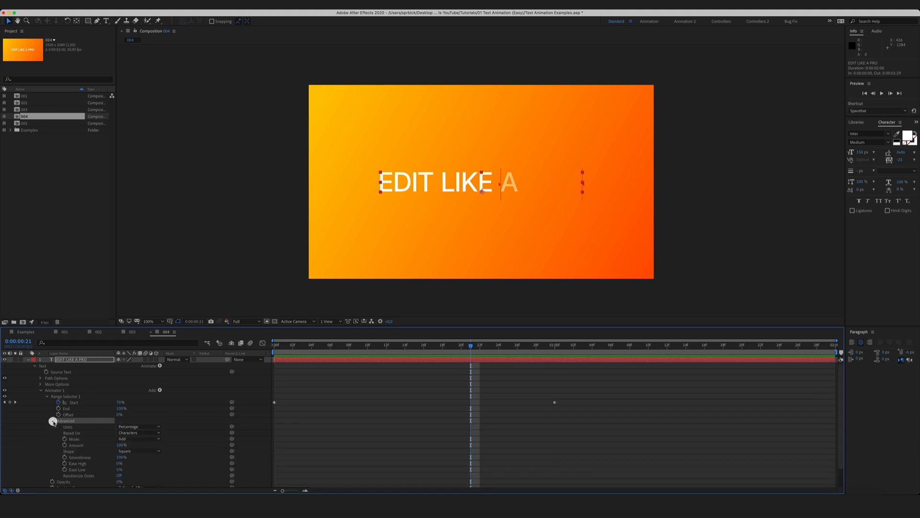
pyautogui.click(83, 434)
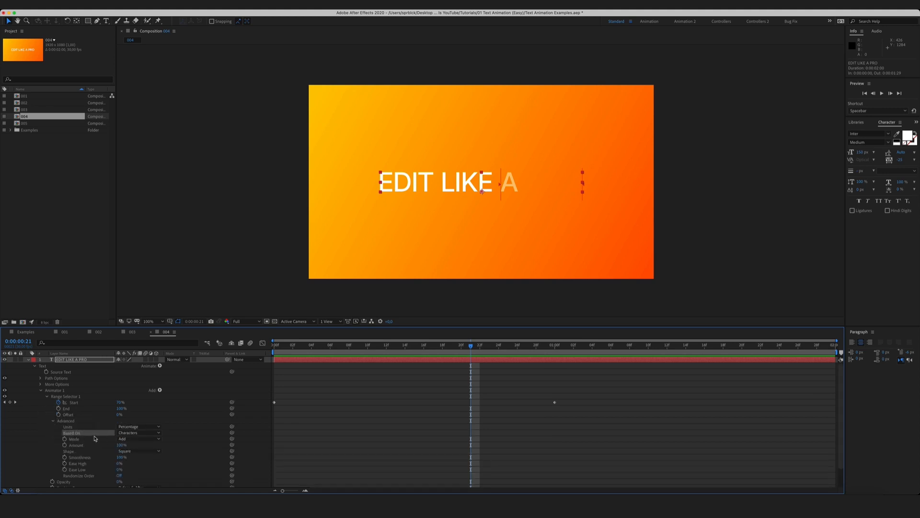
pyautogui.click(133, 435)
pyautogui.click(139, 463)
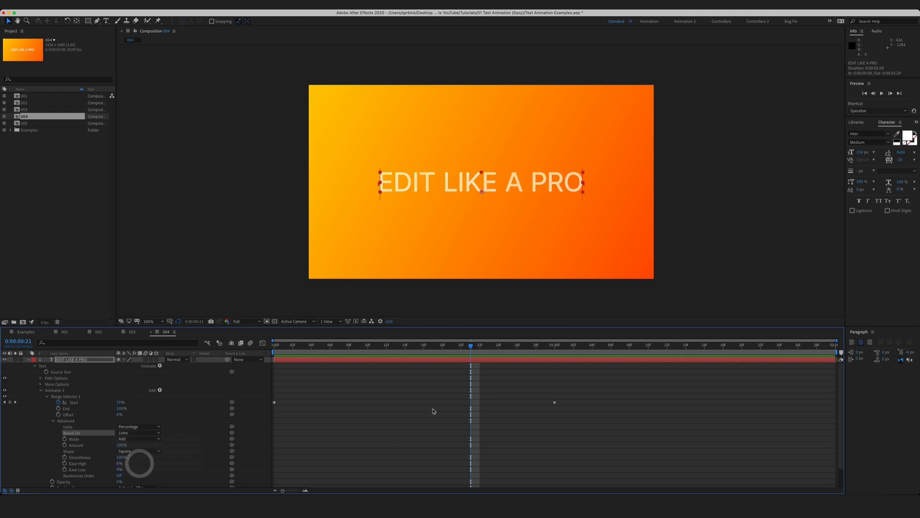
pyautogui.press('space')
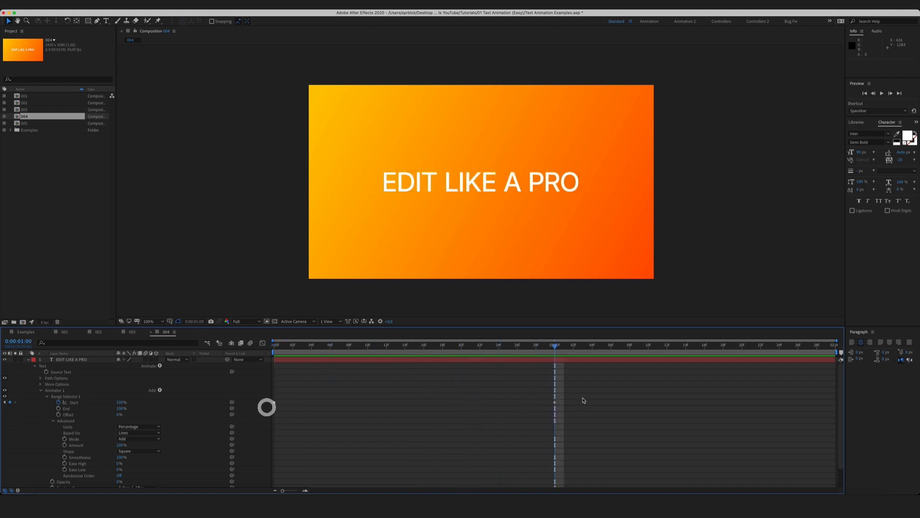
# Select both Start keyframes in composition 004 and apply Easy Ease to them
pyautogui.moveTo(583, 397); pyautogui.dragTo(267, 409)
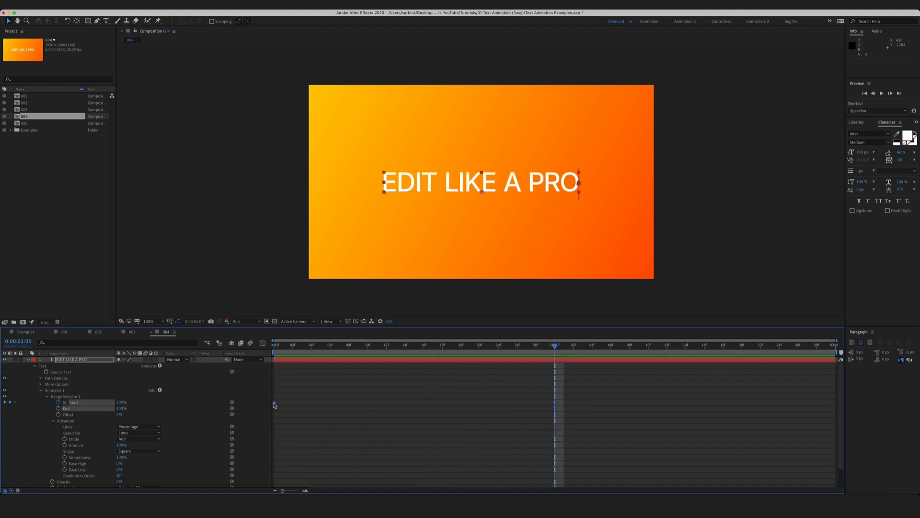
pyautogui.rightClick(274, 405)
pyautogui.moveTo(336, 487)
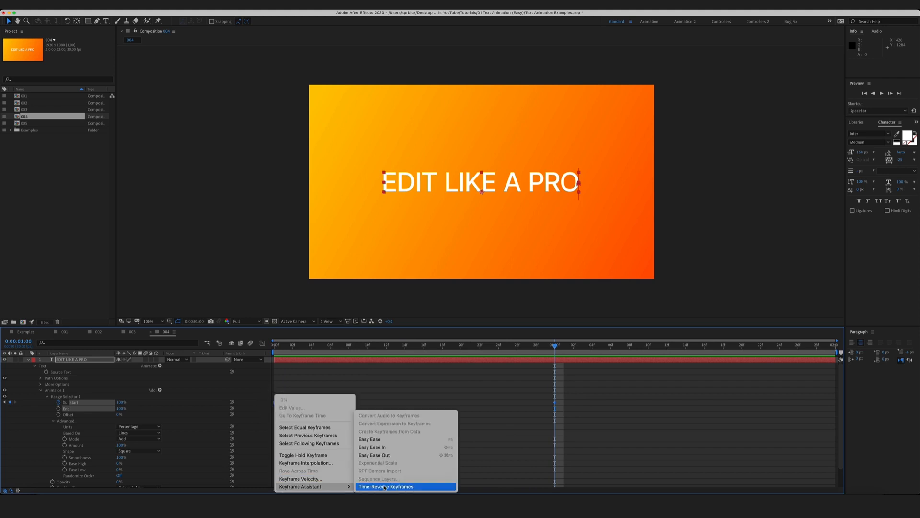
pyautogui.click(384, 441)
# Shape composition 004's Start speed graph to peak near frame 6 and taper off slowly, and preview the title
pyautogui.click(262, 344)
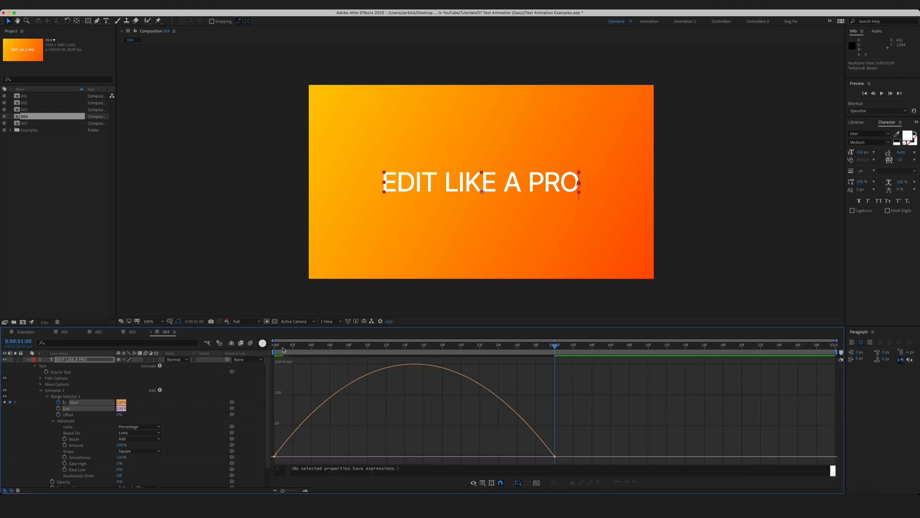
pyautogui.moveTo(600, 415); pyautogui.dragTo(366, 458)
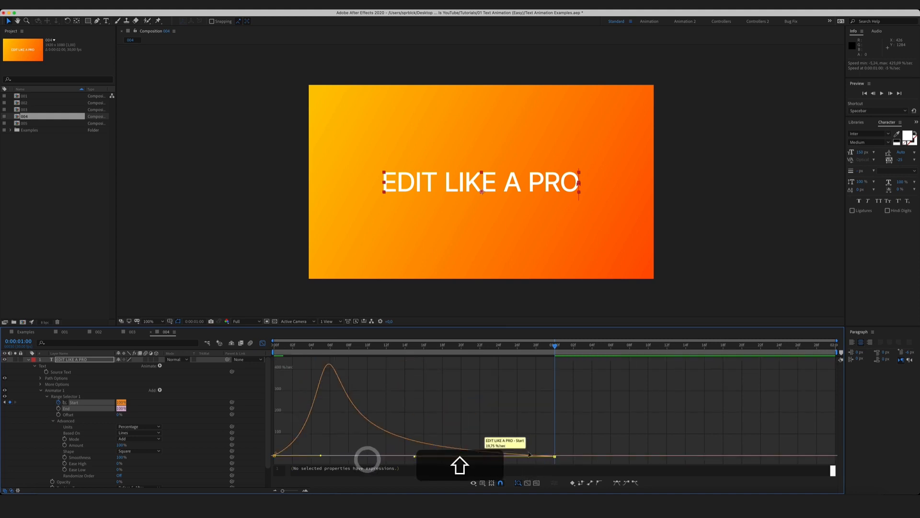
pyautogui.moveTo(541, 469); pyautogui.dragTo(555, 457)
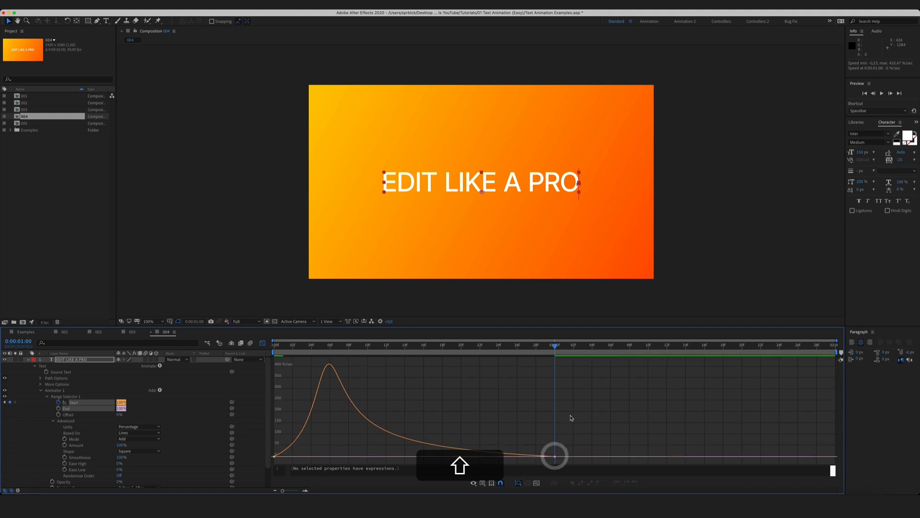
pyautogui.press('0')
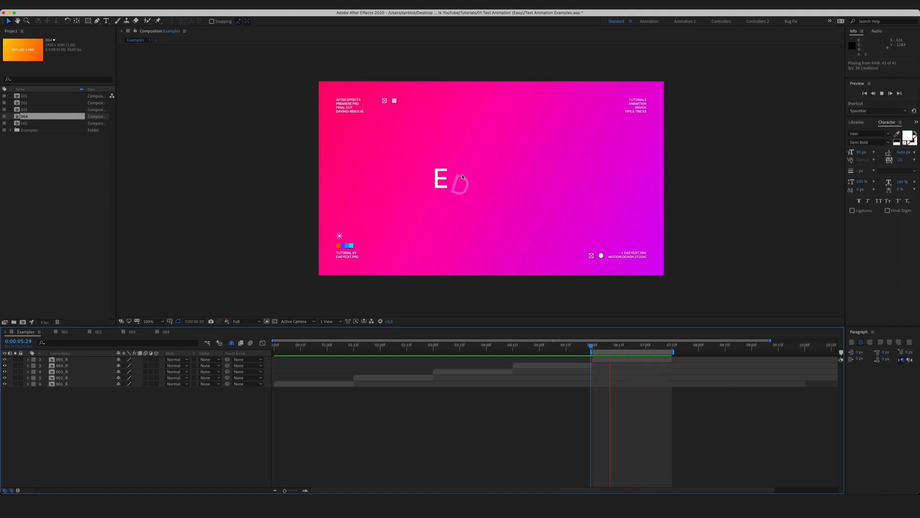
# Stop the Examples preview and open composition 005 with the pink EDIT LIKE A PRO title
pyautogui.press('space')
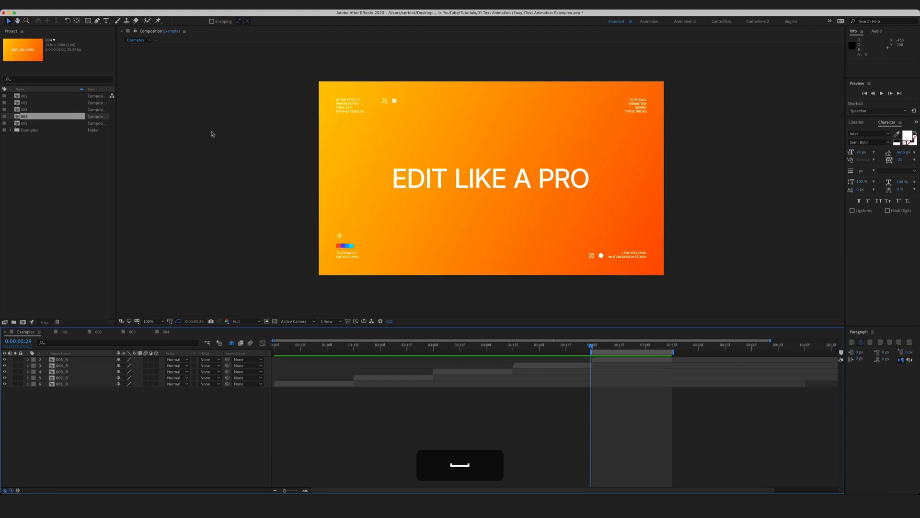
pyautogui.doubleClick(24, 124)
pyautogui.click(84, 359)
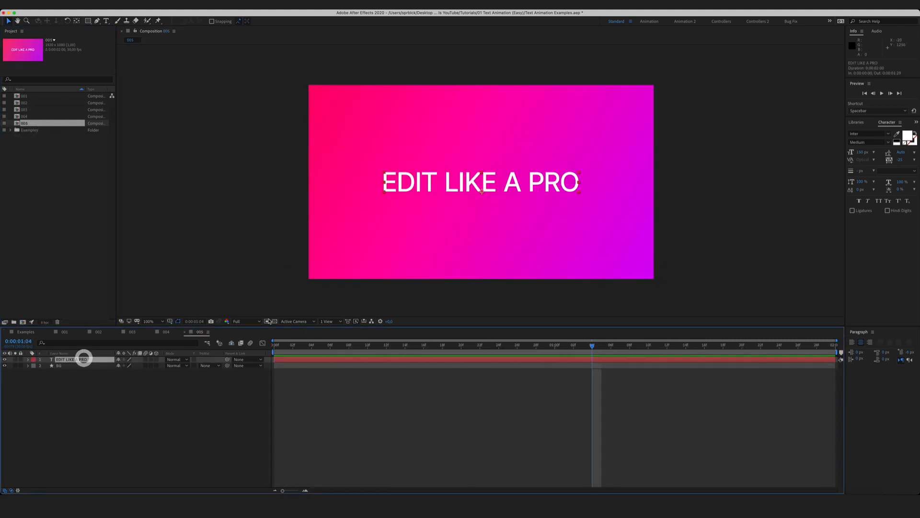
pyautogui.click(104, 425)
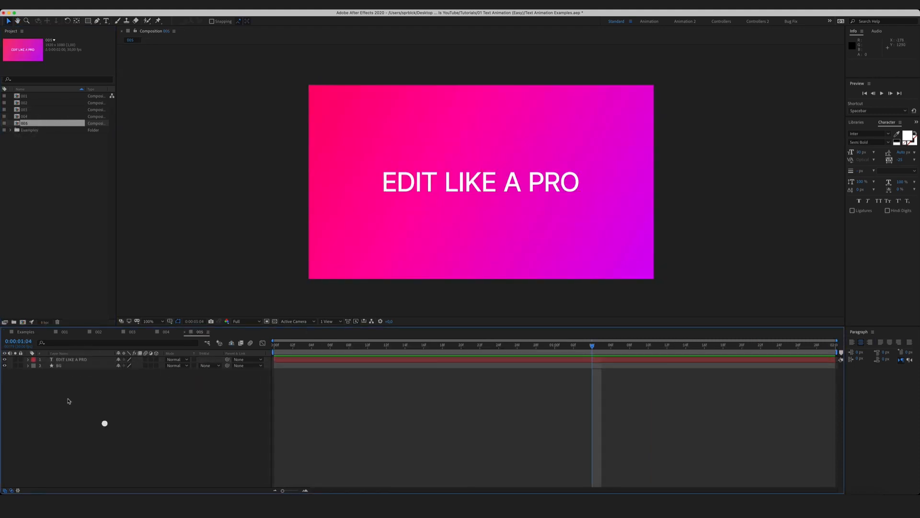
# Add a Position text animator to the EDIT LIKE A PRO layer in composition 005 and select that animator
pyautogui.click(28, 360)
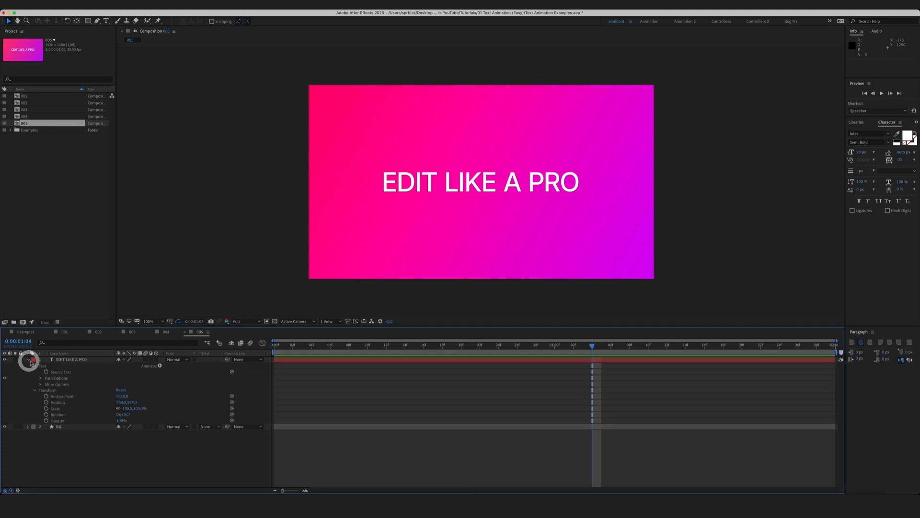
pyautogui.click(36, 391)
pyautogui.click(51, 365)
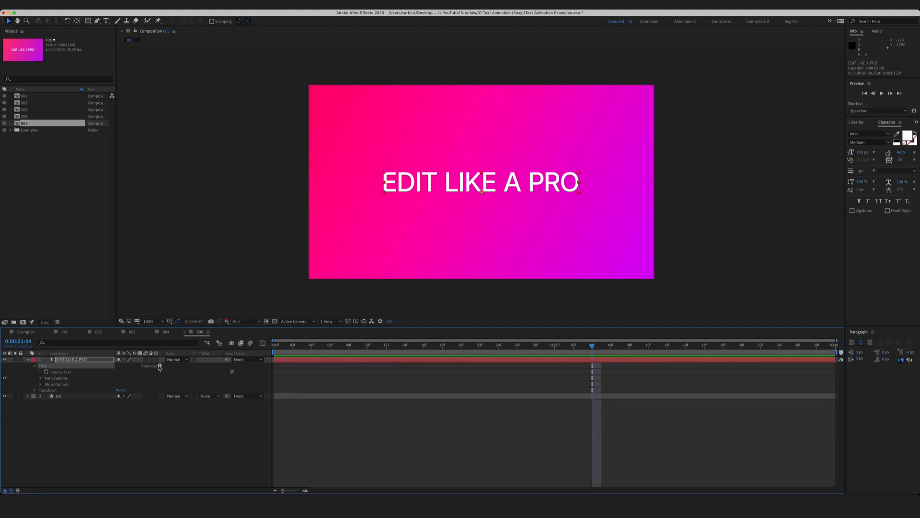
pyautogui.click(160, 366)
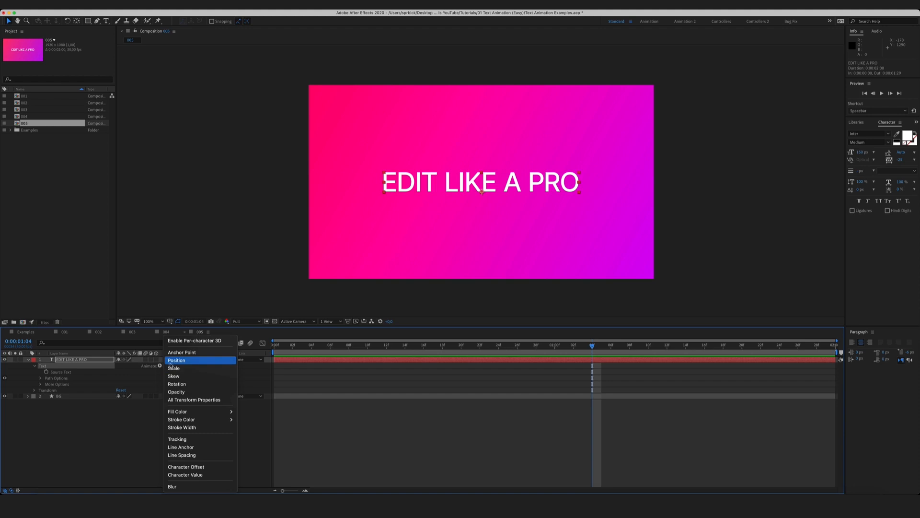
pyautogui.click(181, 364)
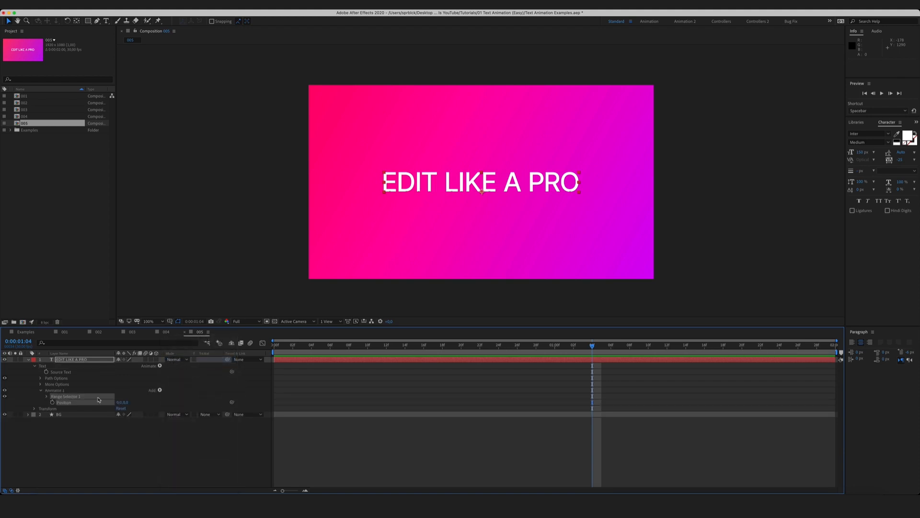
pyautogui.click(59, 392)
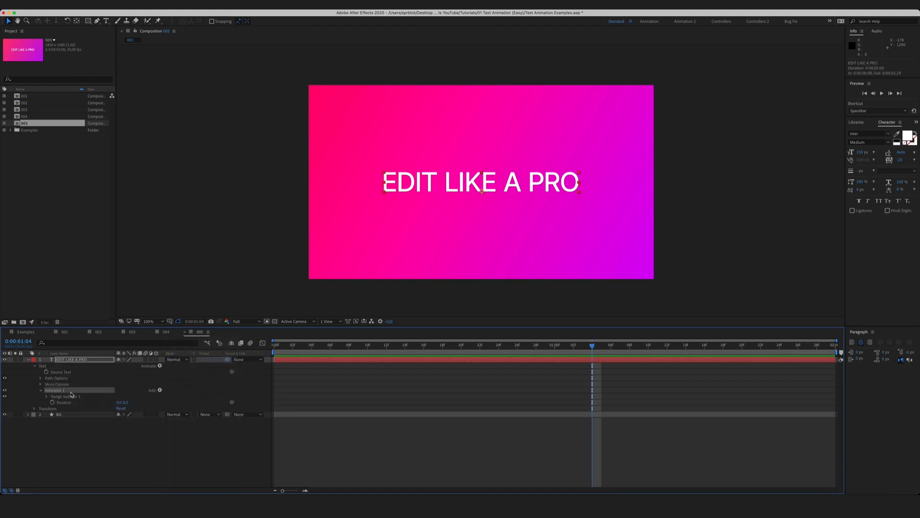
# Add Opacity and Rotation properties to the existing Position animator of the EDIT LIKE A PRO layer
pyautogui.click(154, 391)
pyautogui.moveTo(170, 390)
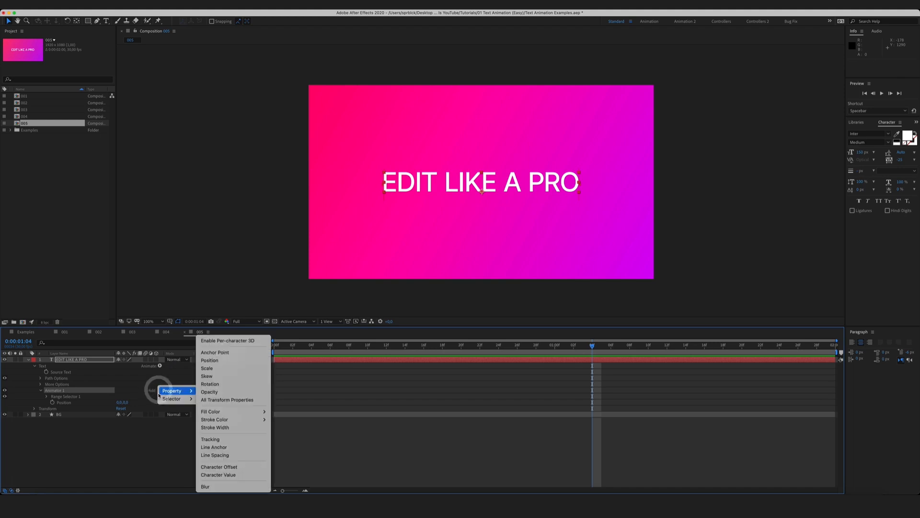
pyautogui.click(219, 393)
pyautogui.click(153, 390)
pyautogui.moveTo(172, 390)
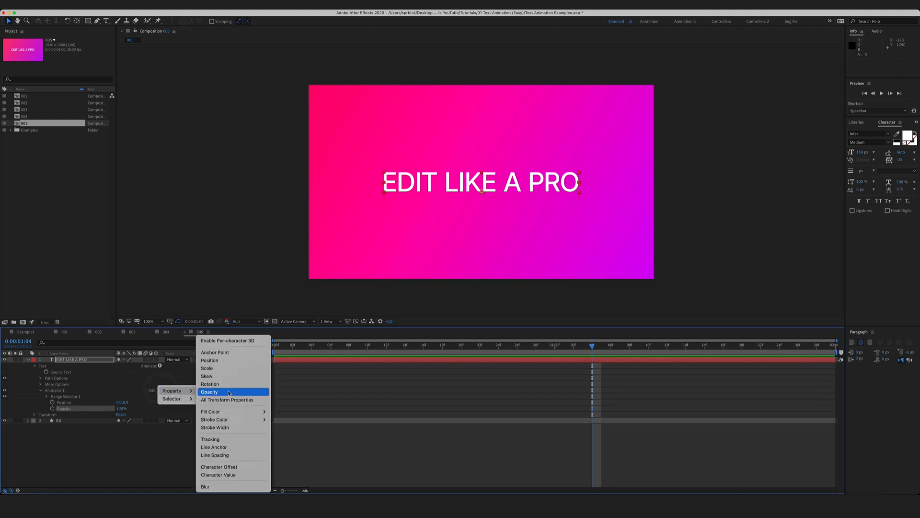
pyautogui.click(235, 384)
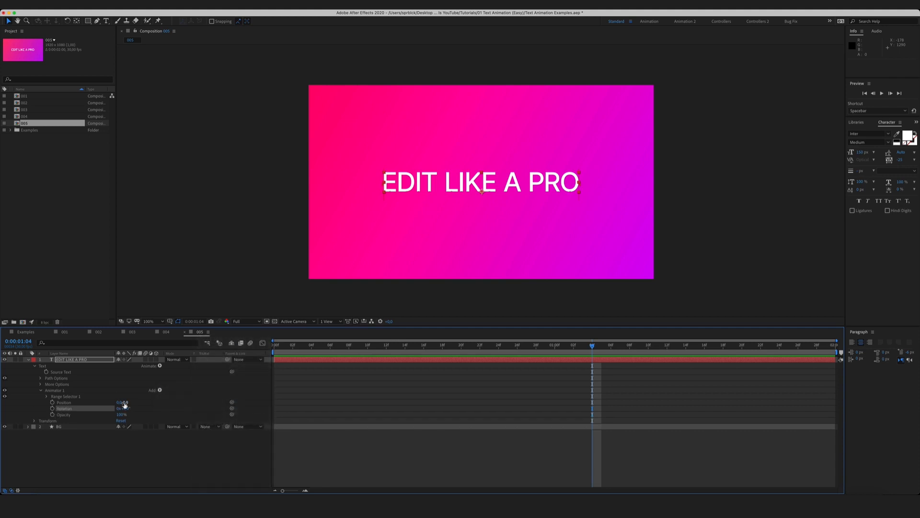
# Set the first animator's Position to 0, 45, its Rotation to 30° and its Opacity to 0%
pyautogui.moveTo(126, 404); pyautogui.dragTo(143, 402)
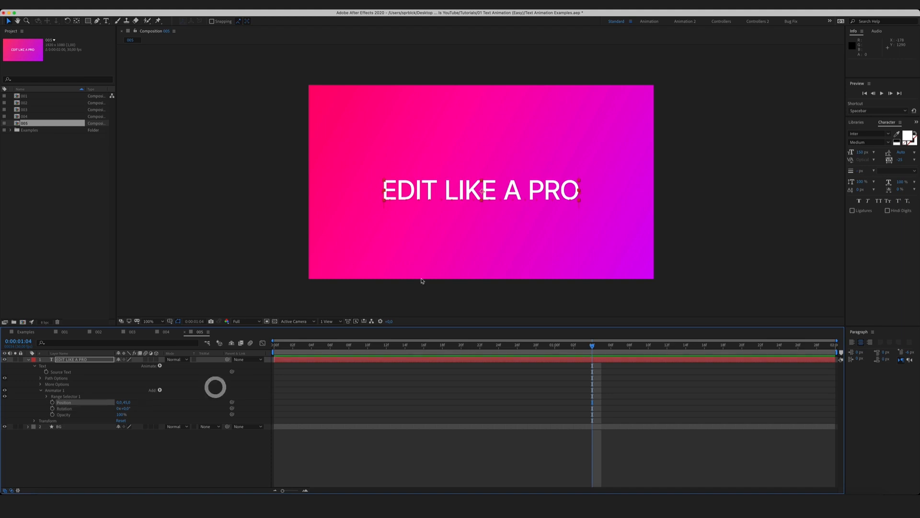
pyautogui.click(136, 444)
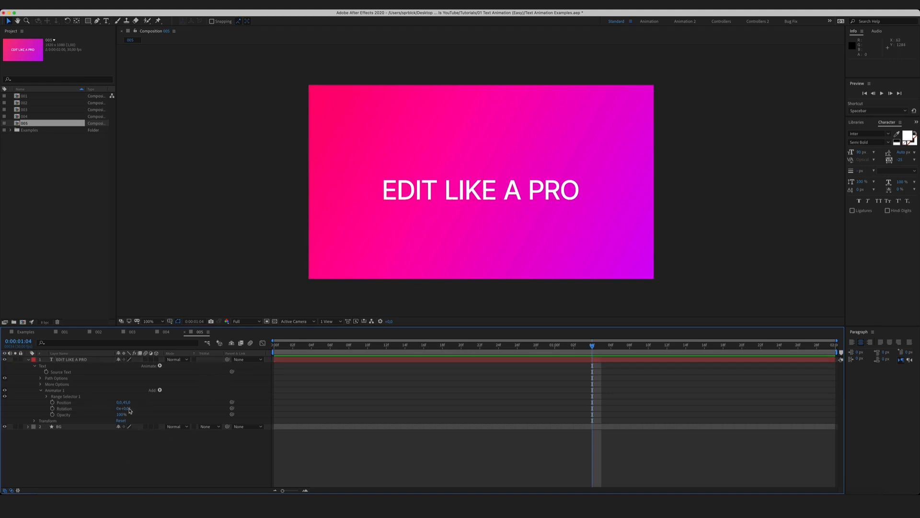
pyautogui.moveTo(128, 408); pyautogui.dragTo(56, 415)
pyautogui.click(131, 454)
pyautogui.click(149, 448)
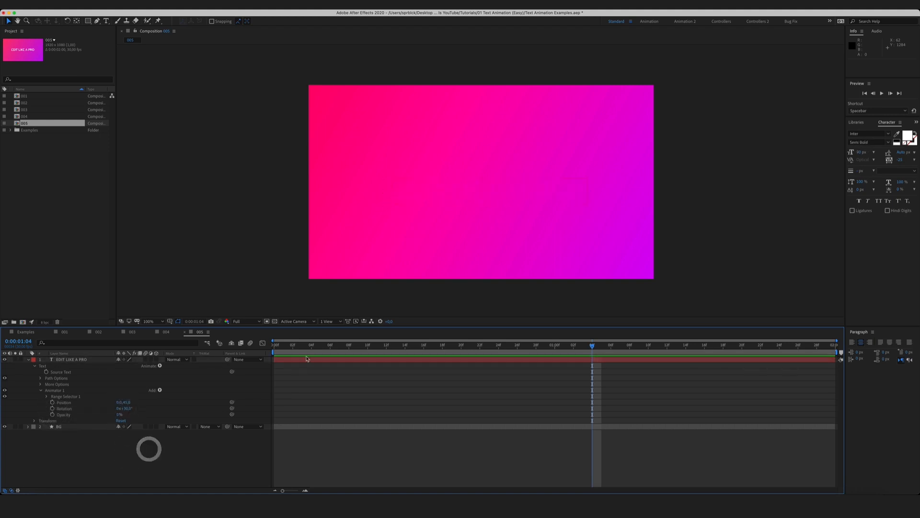
# Keyframe the first animator's range selector Start from 0% at frame 0 to 100% at one second, and scrub the title
pyautogui.click(276, 346)
pyautogui.click(48, 397)
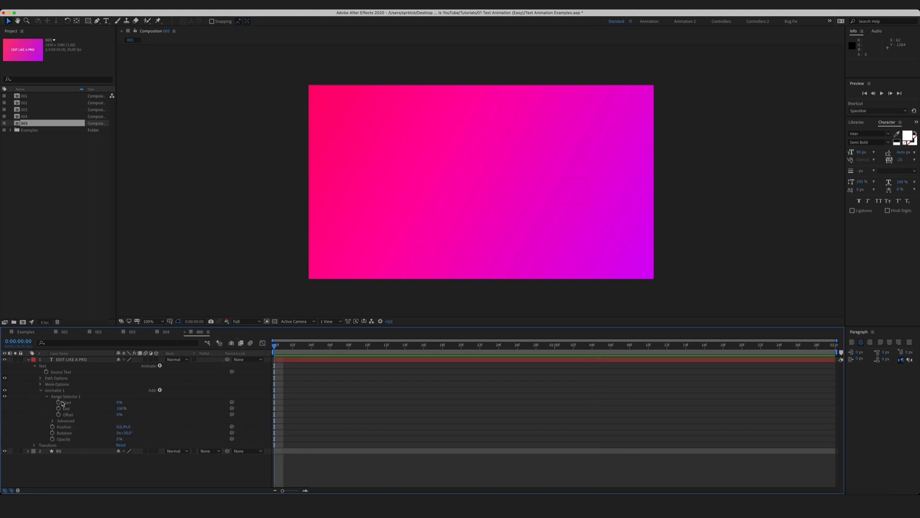
pyautogui.press('space')
pyautogui.click(65, 403)
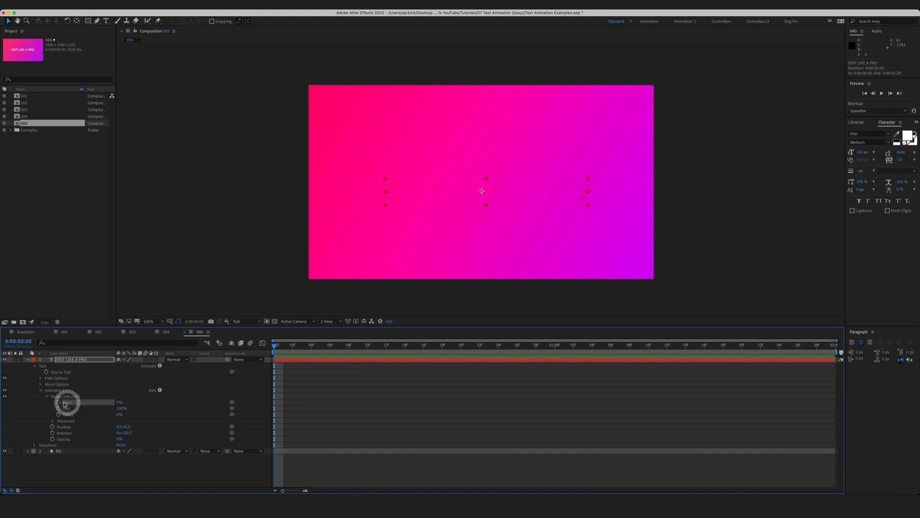
pyautogui.click(59, 403)
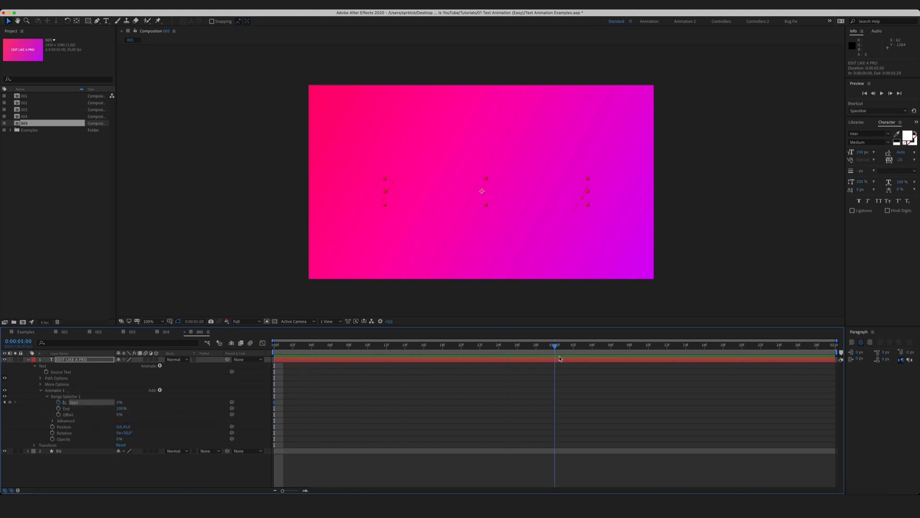
pyautogui.click(559, 358)
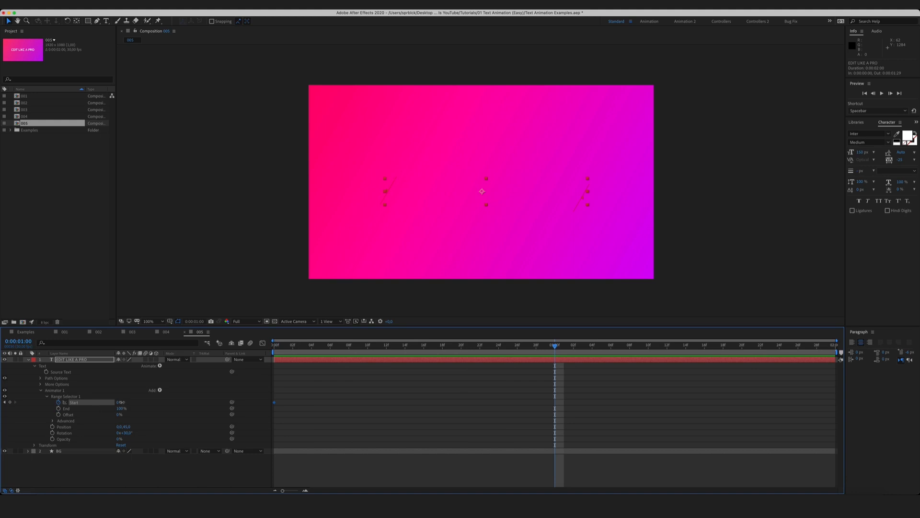
pyautogui.moveTo(121, 402); pyautogui.dragTo(158, 405)
pyautogui.click(403, 394)
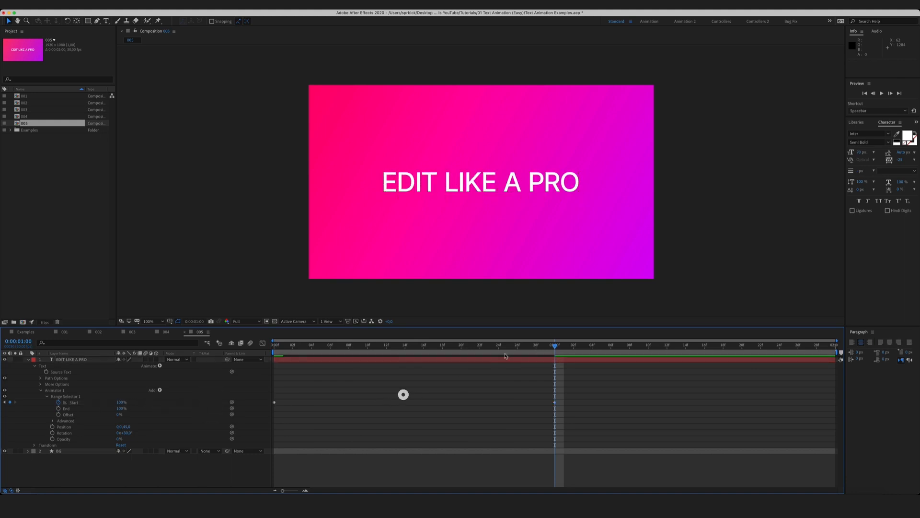
pyautogui.moveTo(557, 345); pyautogui.dragTo(556, 397)
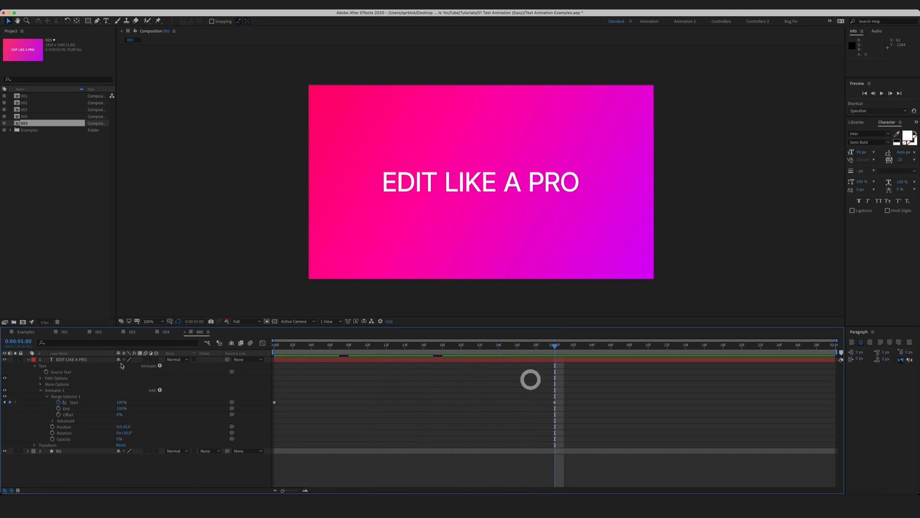
# Examine how the letters of the fifth title appear in the Examples composition and return to composition 005
pyautogui.click(34, 333)
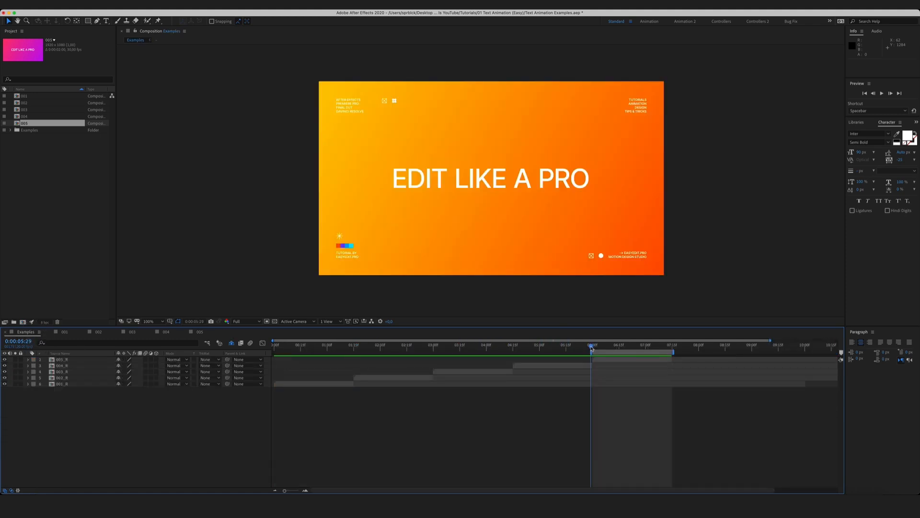
pyautogui.moveTo(592, 349); pyautogui.dragTo(610, 350)
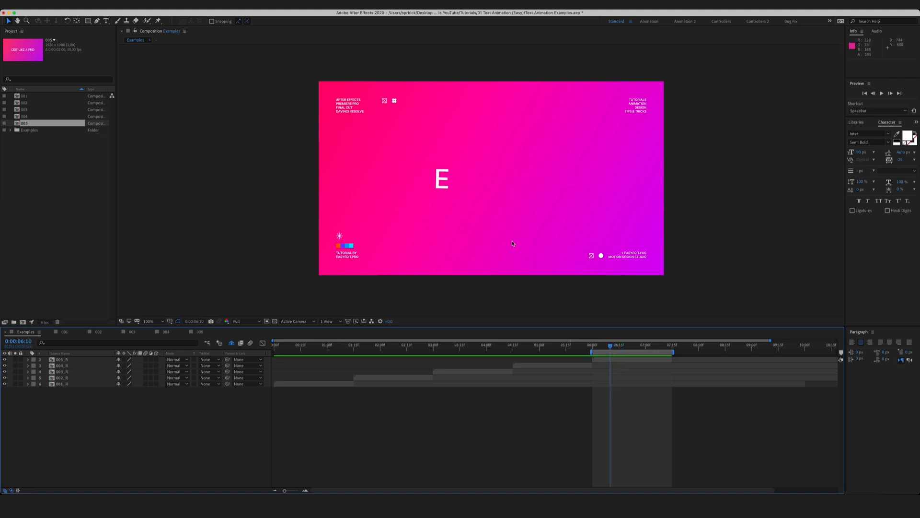
pyautogui.moveTo(611, 349)
pyautogui.mouseDown()
pyautogui.moveTo(633, 353)
pyautogui.moveTo(608, 350)
pyautogui.moveTo(633, 351)
pyautogui.moveTo(617, 349)
pyautogui.mouseUp()
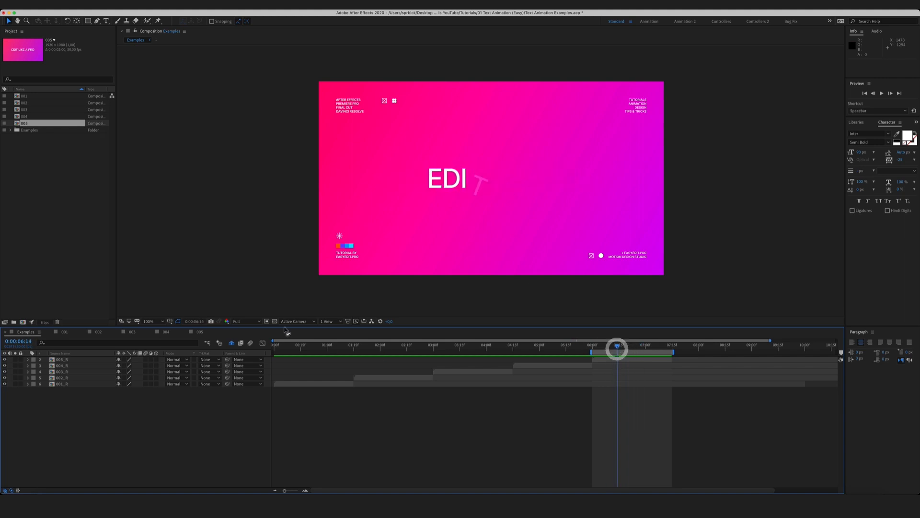
pyautogui.click(200, 332)
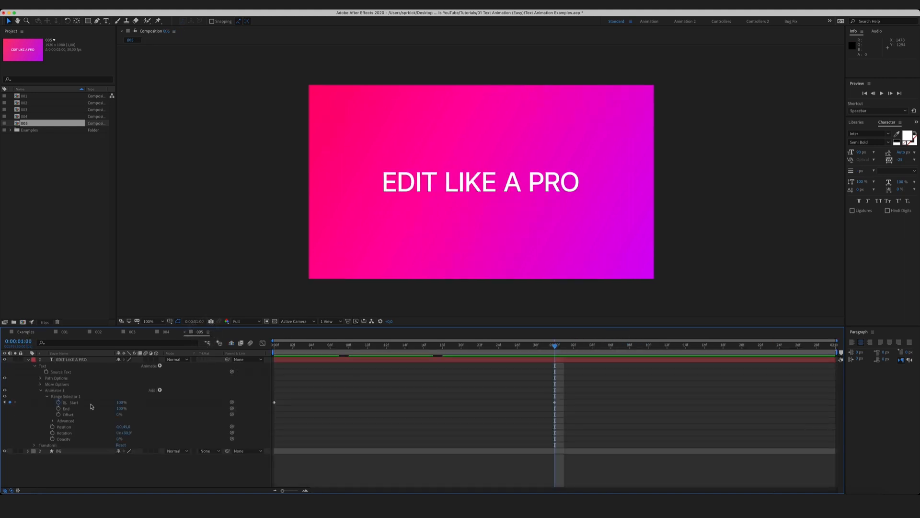
# Add a second, separate text animator with a Position property to the EDIT LIKE A PRO layer
pyautogui.click(65, 391)
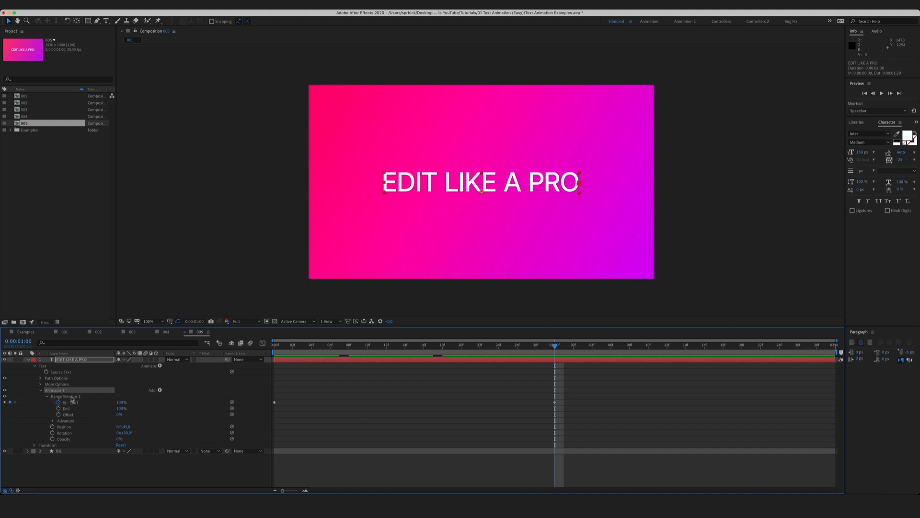
pyautogui.click(78, 462)
pyautogui.click(47, 368)
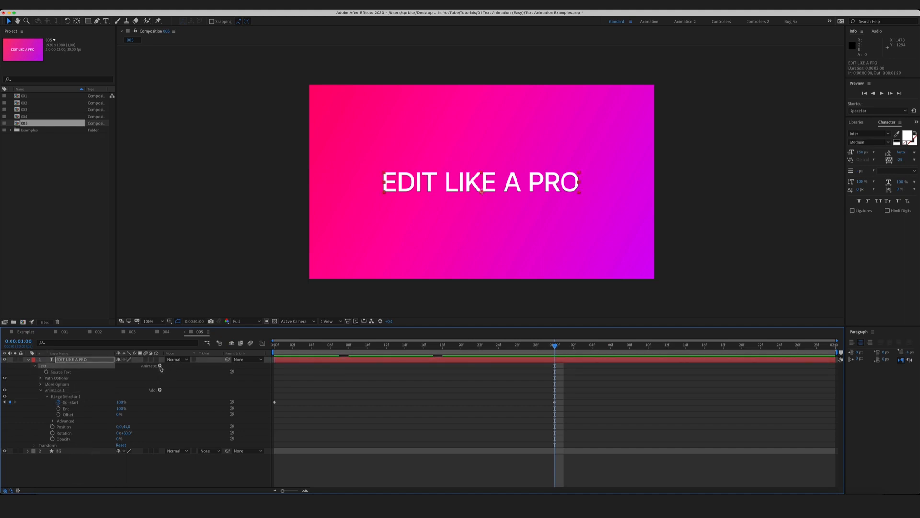
pyautogui.click(160, 366)
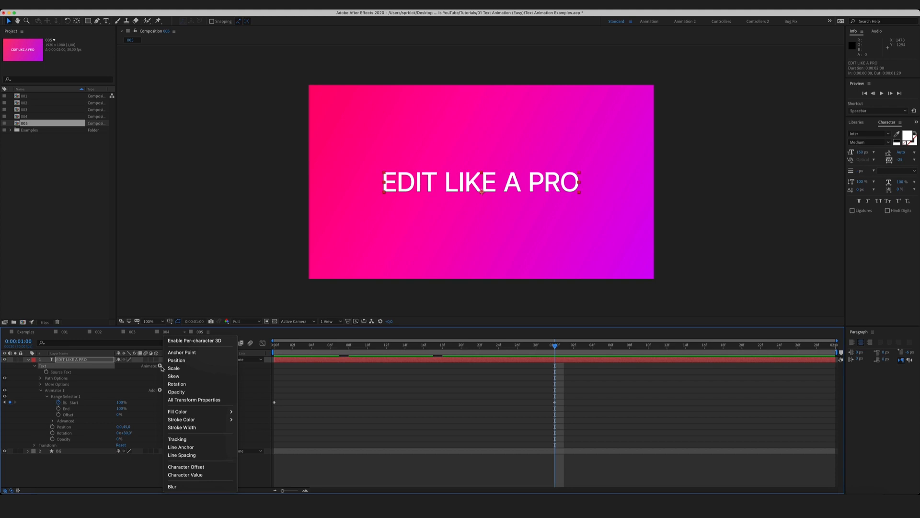
pyautogui.click(180, 360)
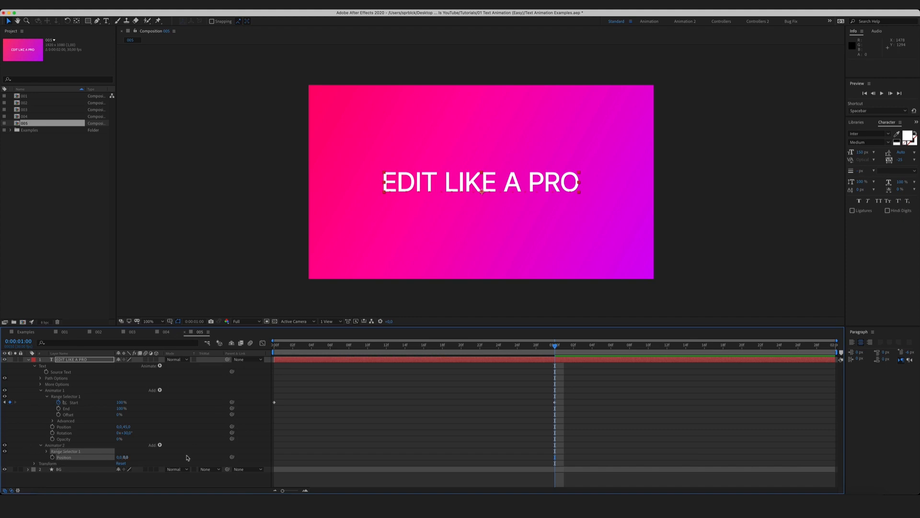
# Set the second animator's Position to 150, 0, checking the shift with the title half revealed at frame 15
pyautogui.moveTo(390, 349); pyautogui.dragTo(412, 360)
pyautogui.click(146, 457)
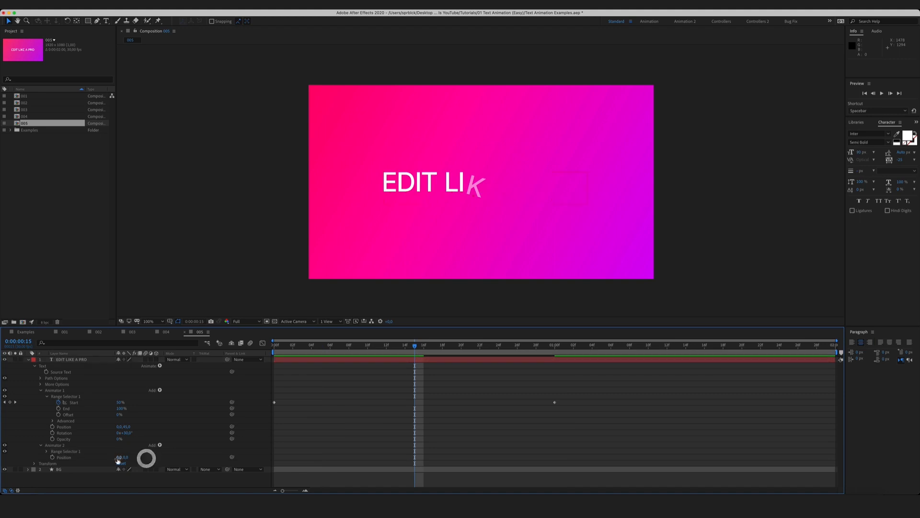
pyautogui.moveTo(122, 458); pyautogui.dragTo(167, 457)
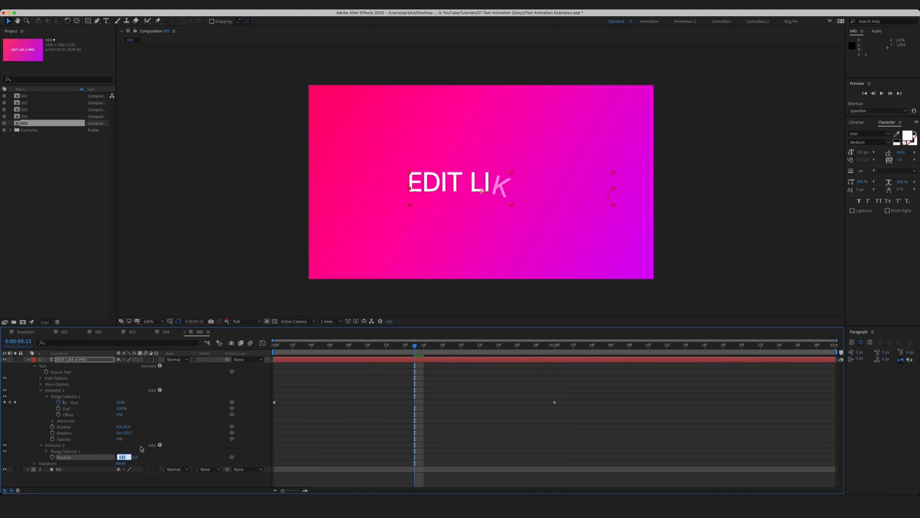
pyautogui.write('150')
pyautogui.press('Return')
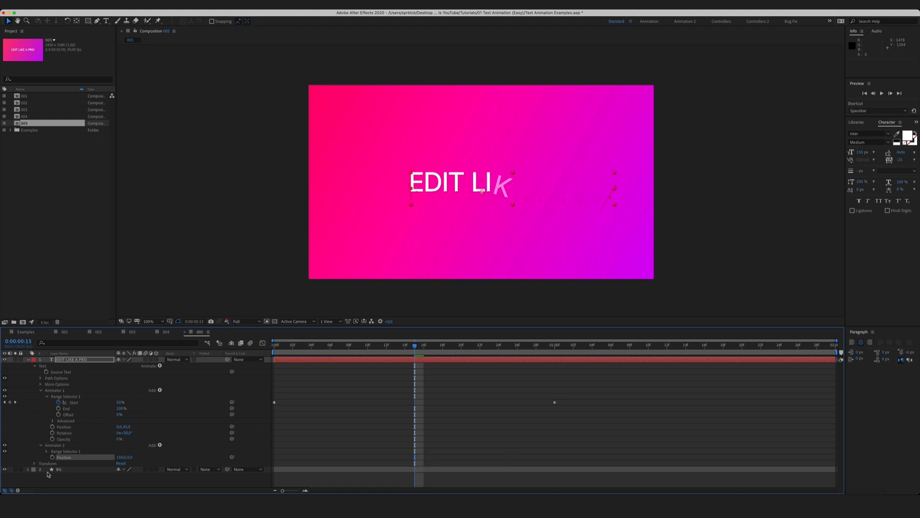
pyautogui.click(34, 453)
# Keyframe the second animator's Start from 0% at frame 0 to 100% at one second, and scrub the title
pyautogui.press('Home')
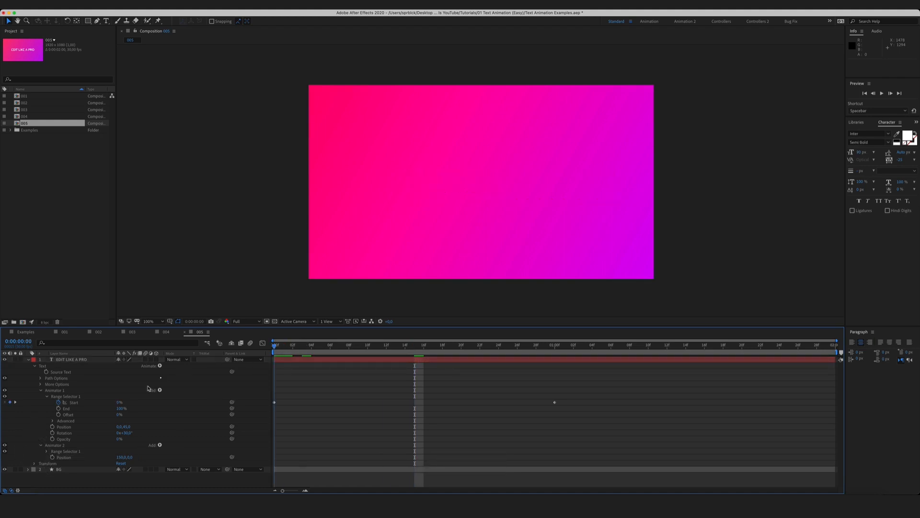
pyautogui.click(46, 452)
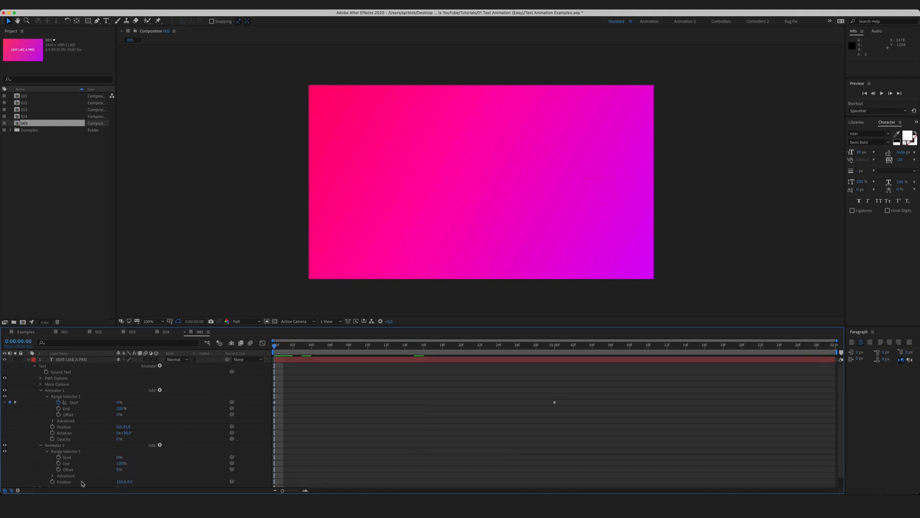
pyautogui.click(58, 457)
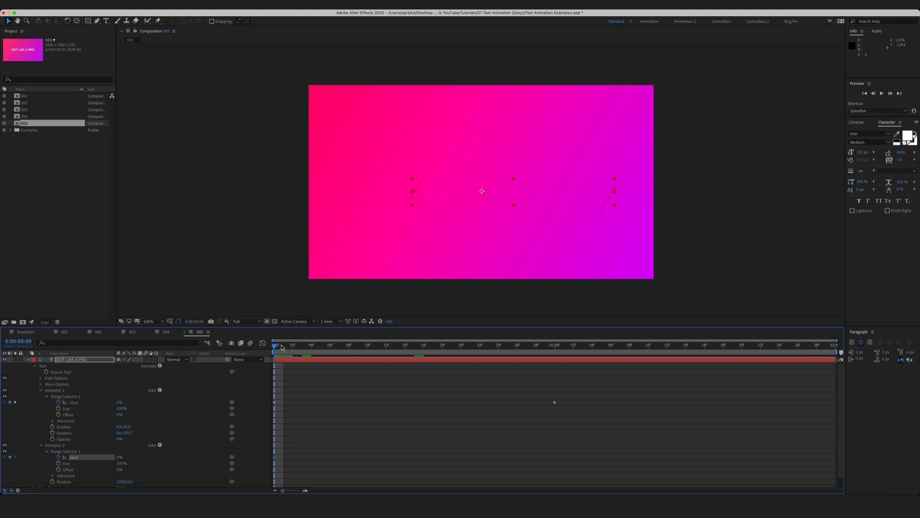
pyautogui.press('space')
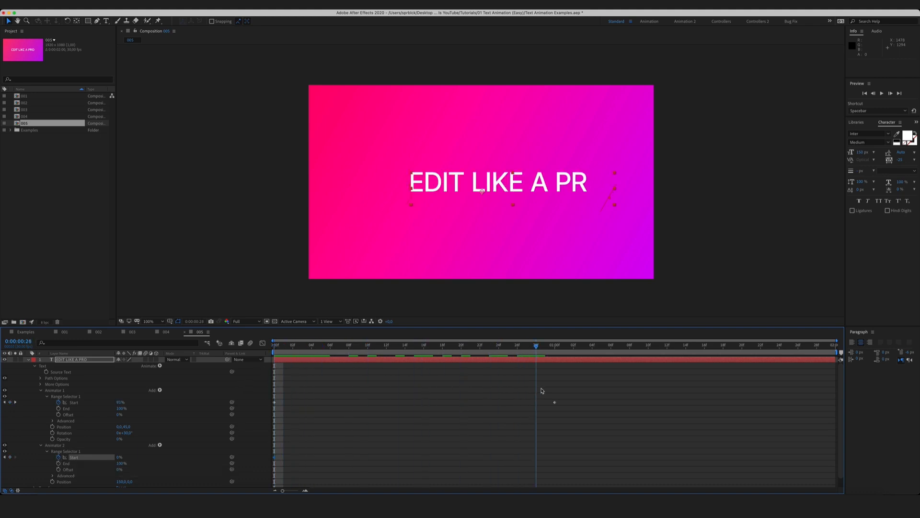
pyautogui.click(552, 391)
pyautogui.click(146, 458)
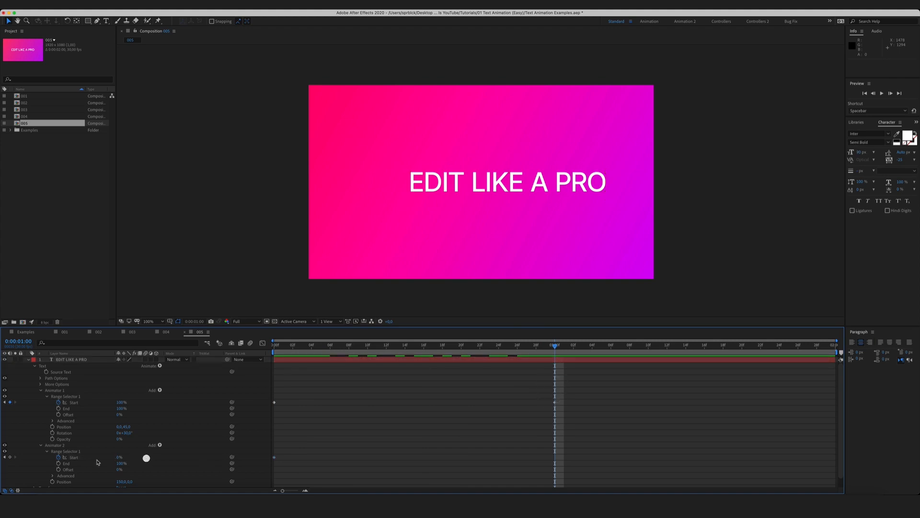
pyautogui.moveTo(121, 461); pyautogui.dragTo(172, 463)
pyautogui.click(441, 434)
pyautogui.moveTo(546, 347); pyautogui.dragTo(395, 389)
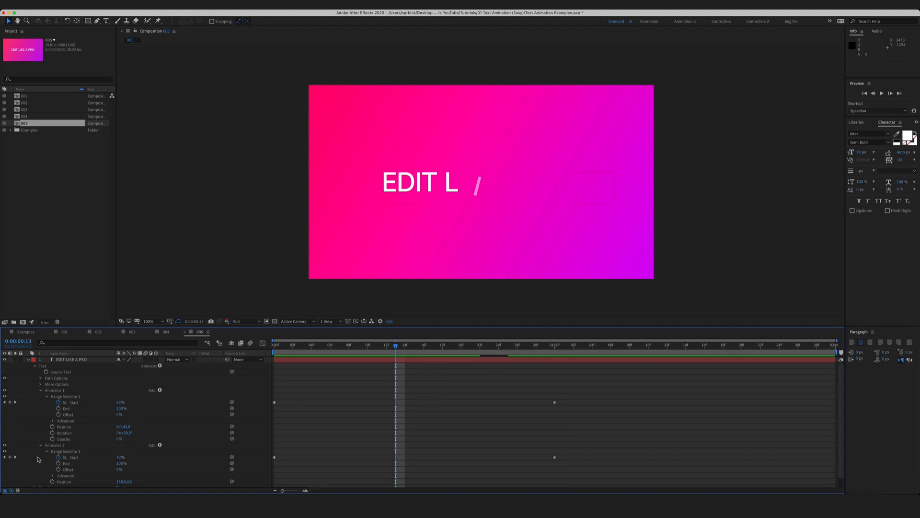
# Base the second animator's range selector on Lines in its Advanced options and scrub through the title
pyautogui.scroll(-1, 38, 459)
pyautogui.click(73, 466)
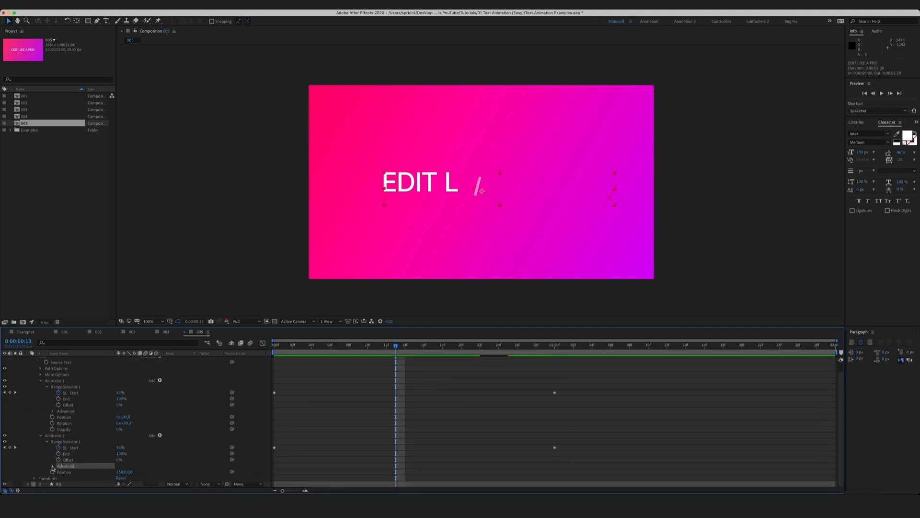
pyautogui.click(53, 466)
pyautogui.scroll(-5, 76, 450)
pyautogui.click(82, 429)
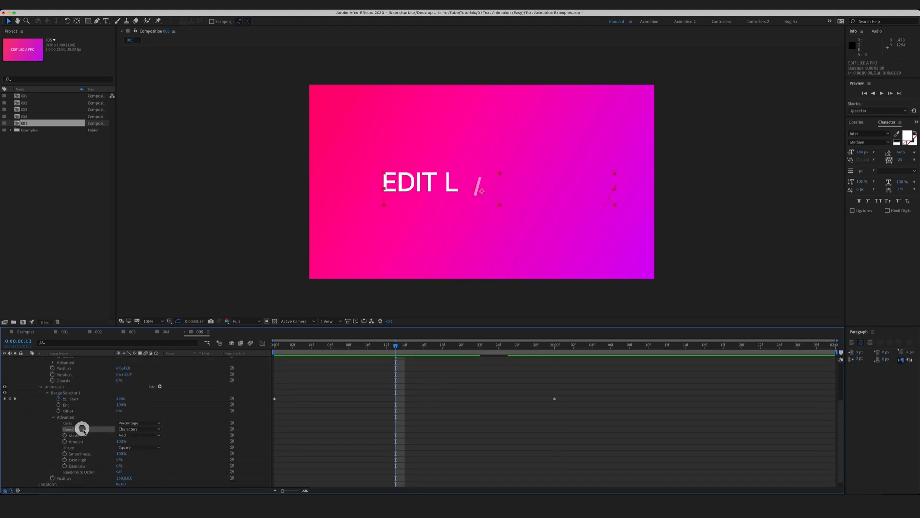
pyautogui.click(149, 430)
pyautogui.click(139, 458)
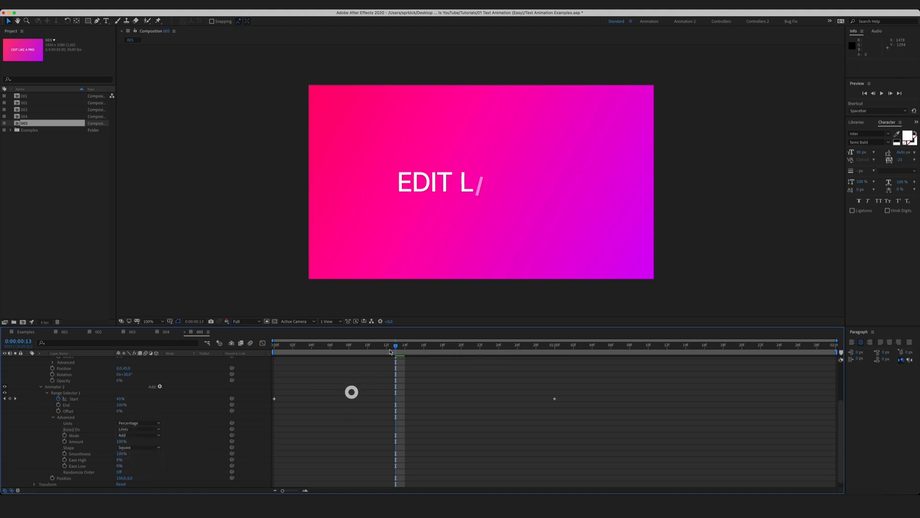
pyautogui.moveTo(391, 351); pyautogui.dragTo(555, 398)
# Turn off the second animator and scrub the title to frame 13 to examine the reveal without it
pyautogui.scroll(1, 52, 402)
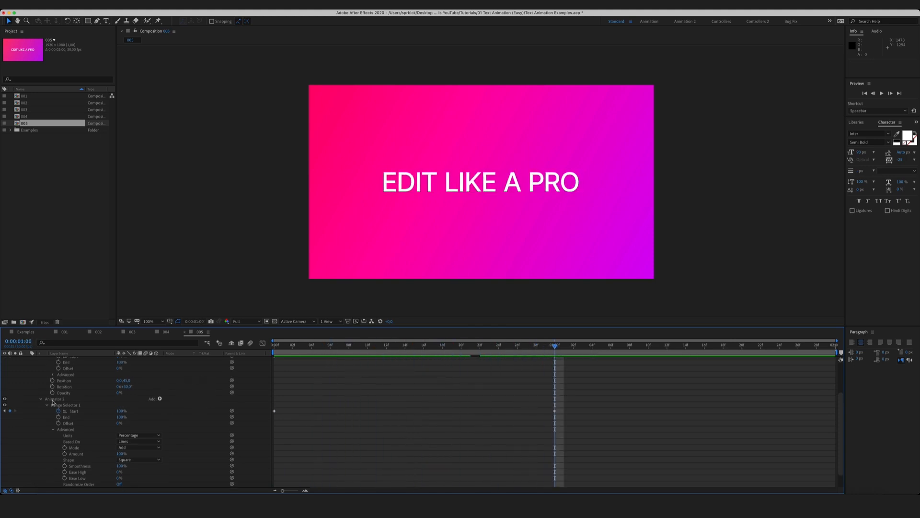
pyautogui.scroll(4, 242, 403)
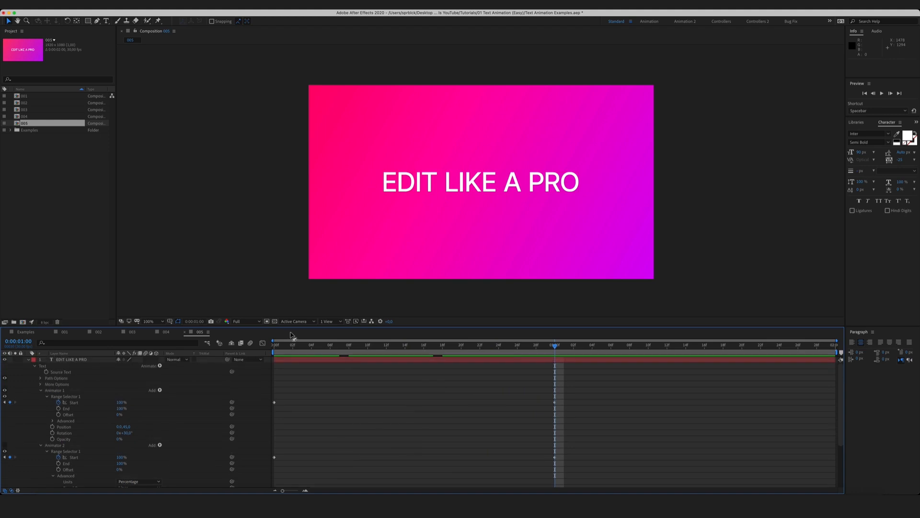
pyautogui.moveTo(300, 346); pyautogui.dragTo(392, 371)
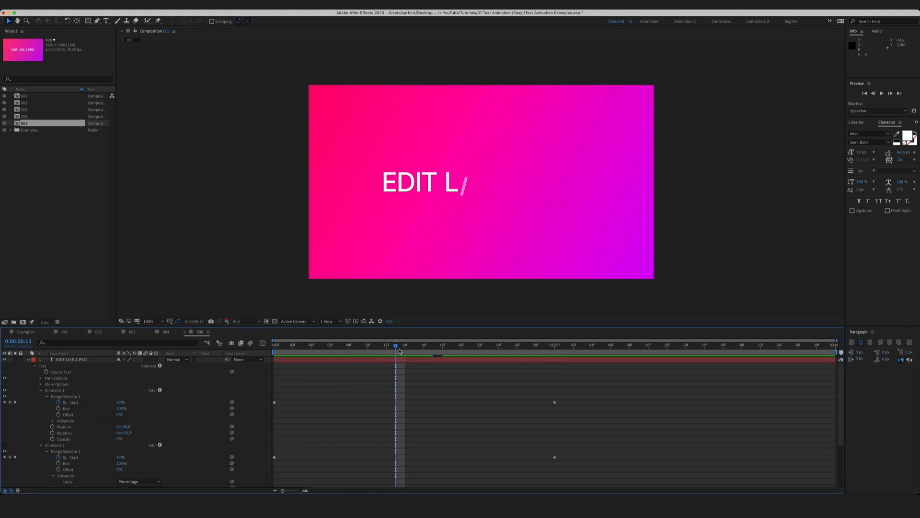
# Preview the title without the second animator, scrub back to frame 5, and select that animator's Position property
pyautogui.press('space')
pyautogui.press('space')
pyautogui.moveTo(396, 347); pyautogui.dragTo(322, 363)
pyautogui.scroll(-5, 196, 419)
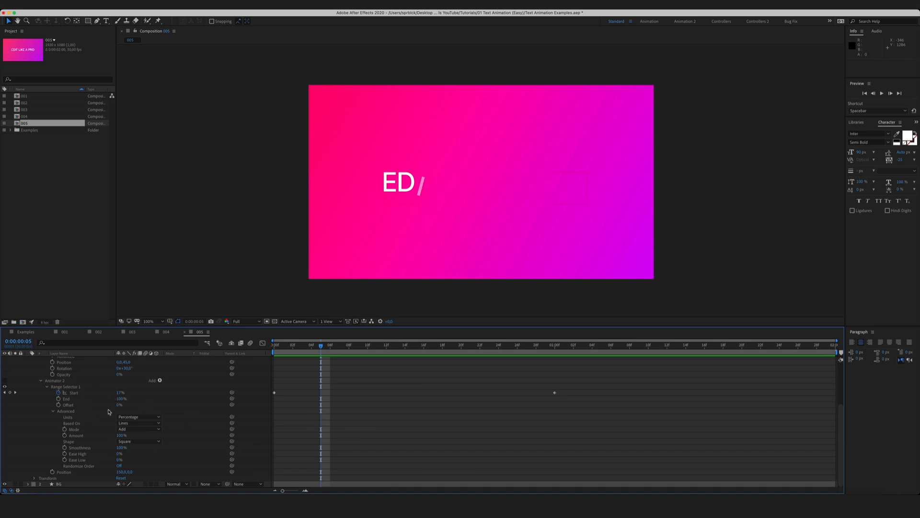
pyautogui.click(66, 473)
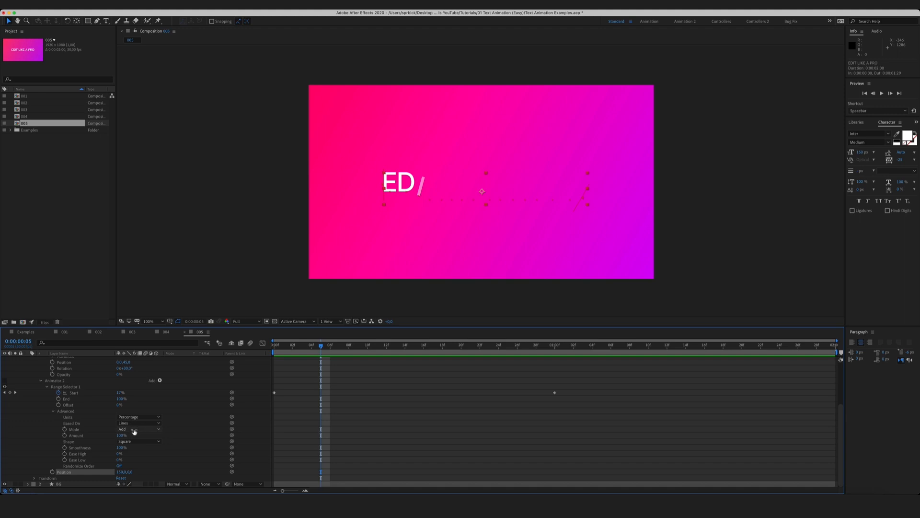
# Turn the second animator back on and preview the title's sideways shift, scrubbing to frame 19
pyautogui.moveTo(303, 351); pyautogui.dragTo(433, 355)
pyautogui.press('space')
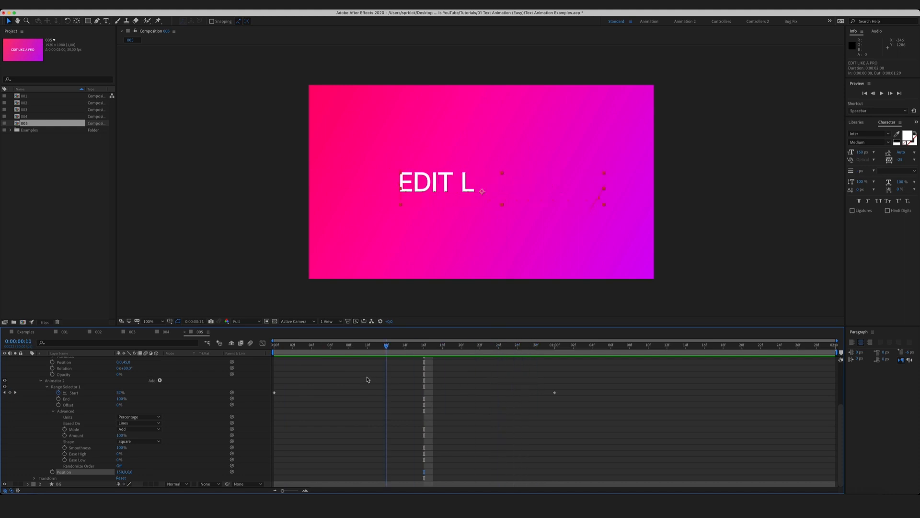
pyautogui.moveTo(392, 385); pyautogui.dragTo(450, 405)
# Apply Easy Ease to the Start keyframes of both animators' range selectors
pyautogui.scroll(3, 449, 417)
pyautogui.scroll(1, 448, 421)
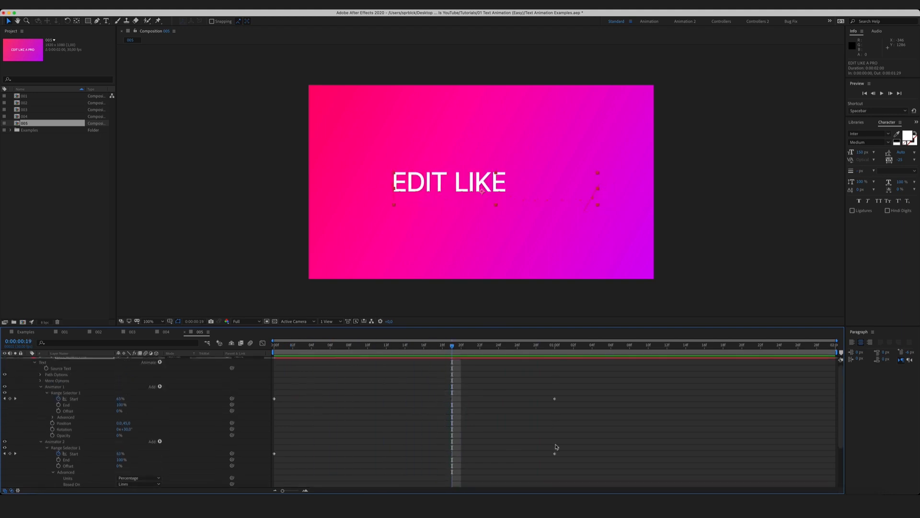
pyautogui.moveTo(586, 465); pyautogui.dragTo(270, 395)
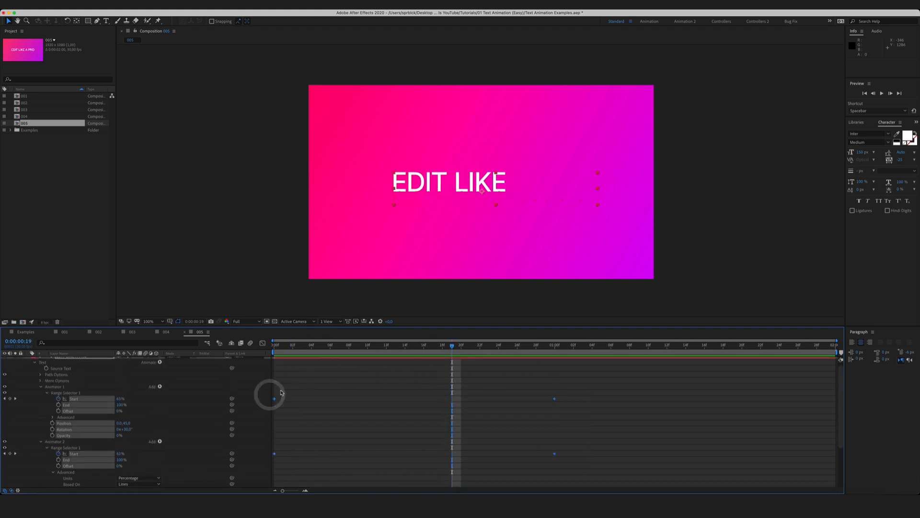
pyautogui.rightClick(274, 401)
pyautogui.moveTo(317, 486)
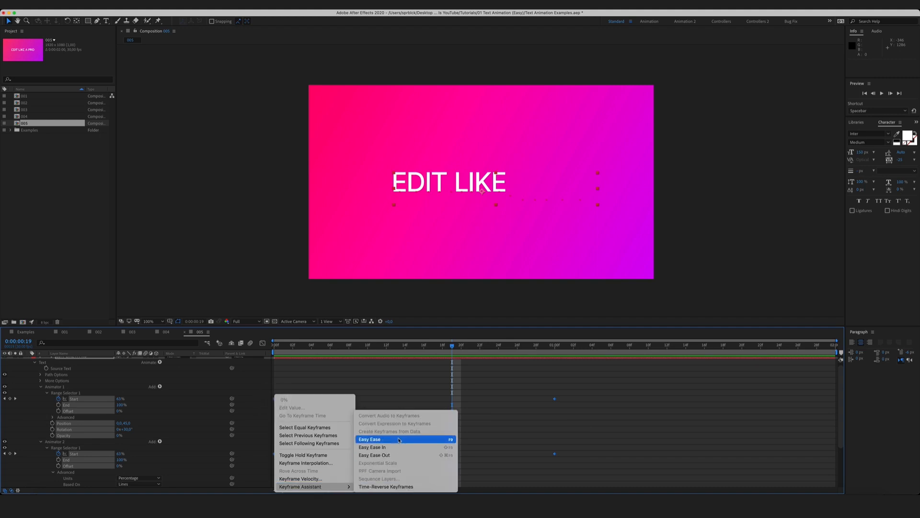
pyautogui.click(369, 439)
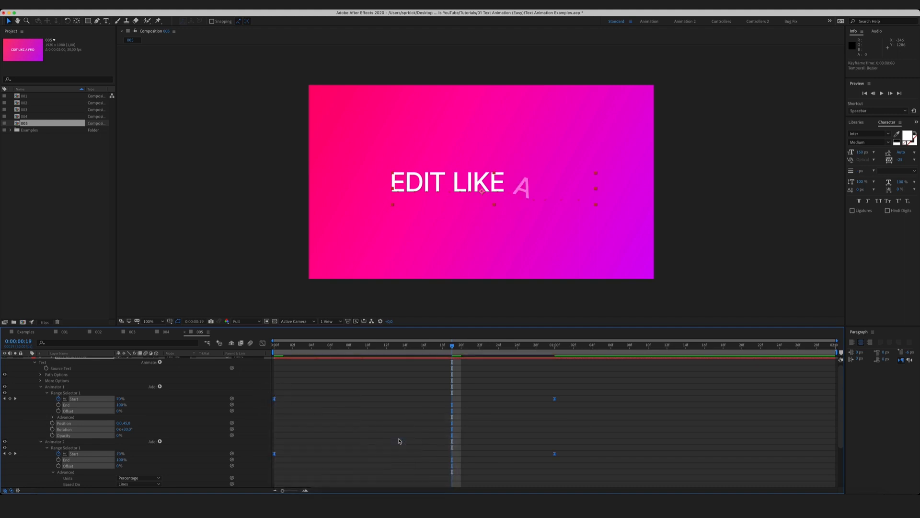
# Lengthen the ease handles of both Start animations in the speed graph to form a sharp peak around frame 15, and preview the title
pyautogui.click(263, 343)
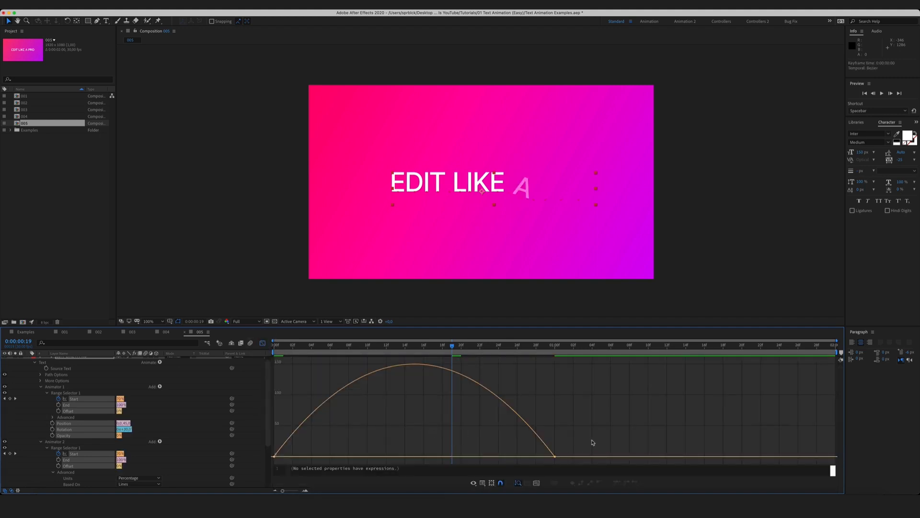
pyautogui.moveTo(593, 442); pyautogui.dragTo(529, 463)
pyautogui.moveTo(580, 443); pyautogui.dragTo(405, 460)
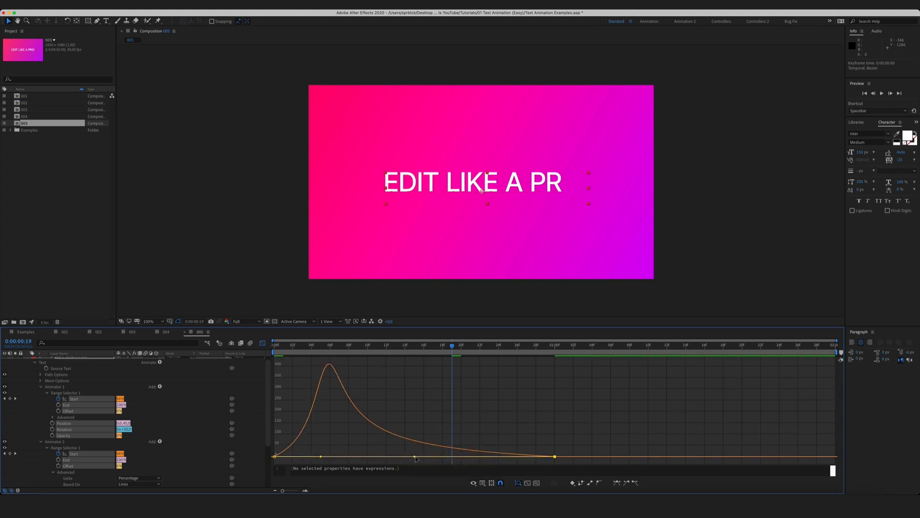
pyautogui.click(274, 456)
pyautogui.moveTo(322, 459); pyautogui.dragTo(414, 459)
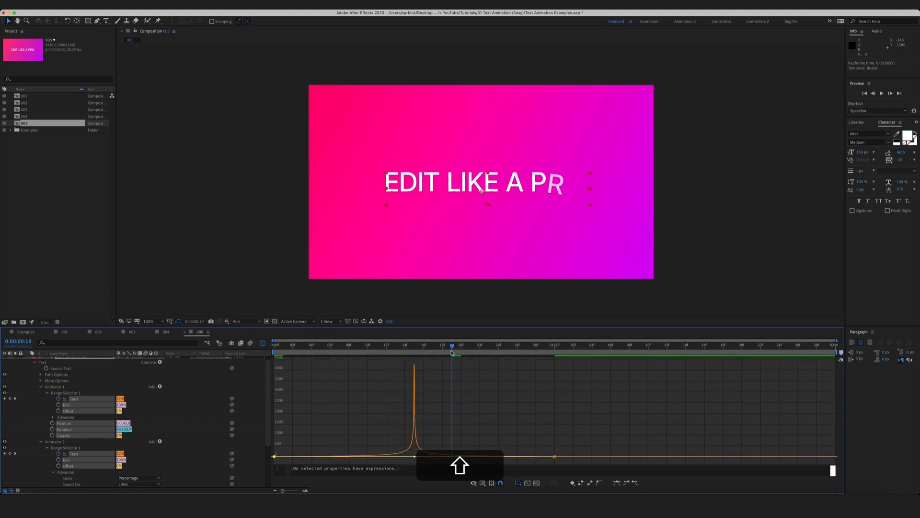
pyautogui.moveTo(452, 352); pyautogui.dragTo(689, 418)
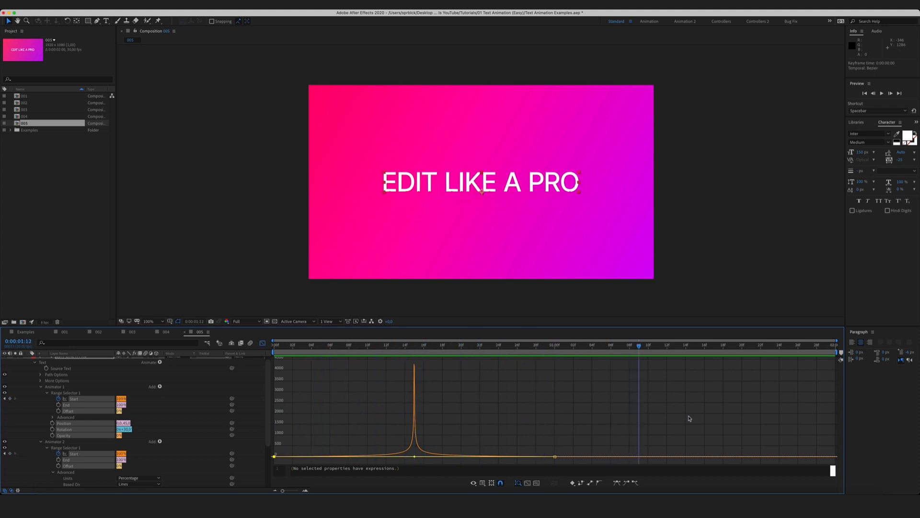
pyautogui.press('KP_0')
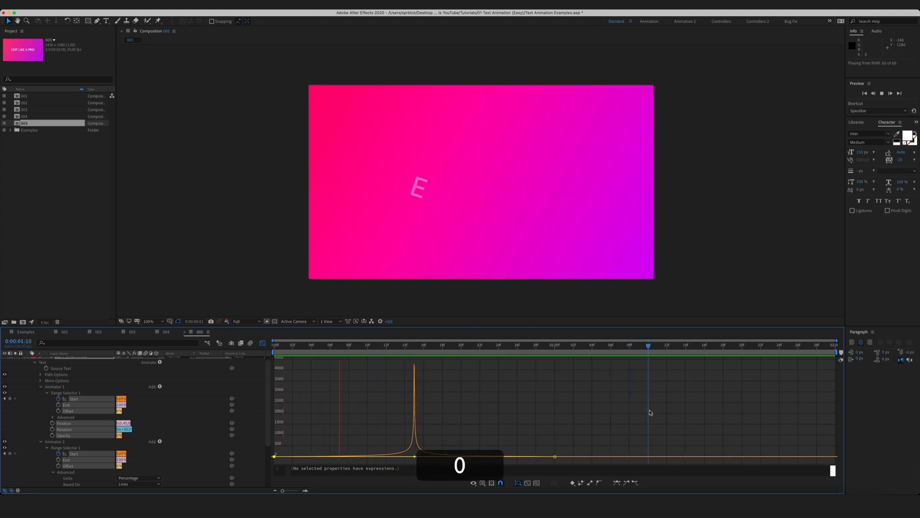